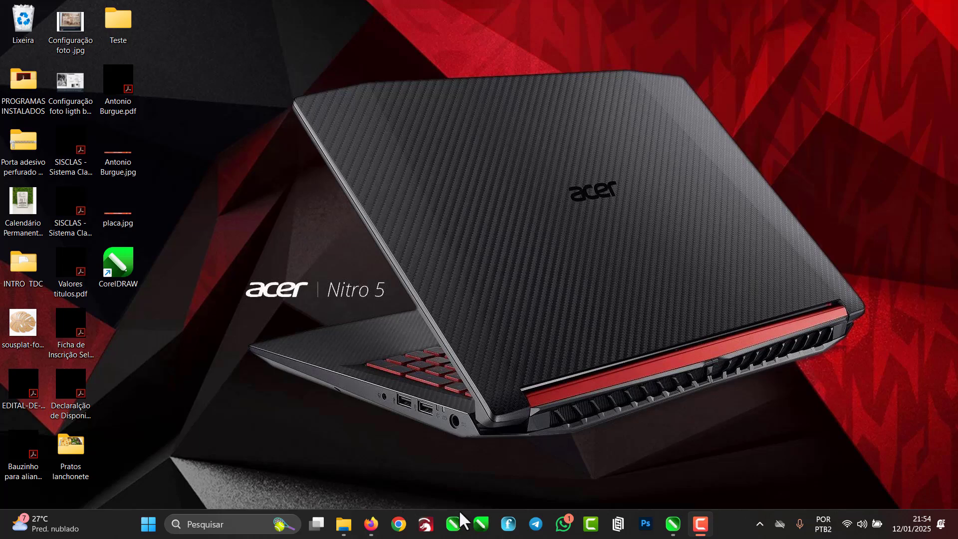
# Step: Switch to CorelDRAW, open the recent document Tutorial.cdr and display its list of pages
pyautogui.moveTo(668, 528)
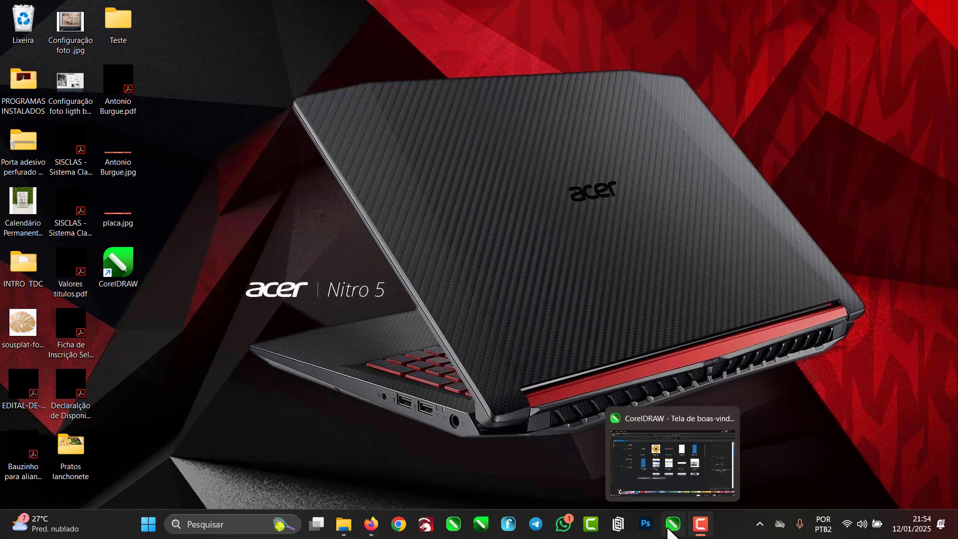
pyautogui.click(668, 529)
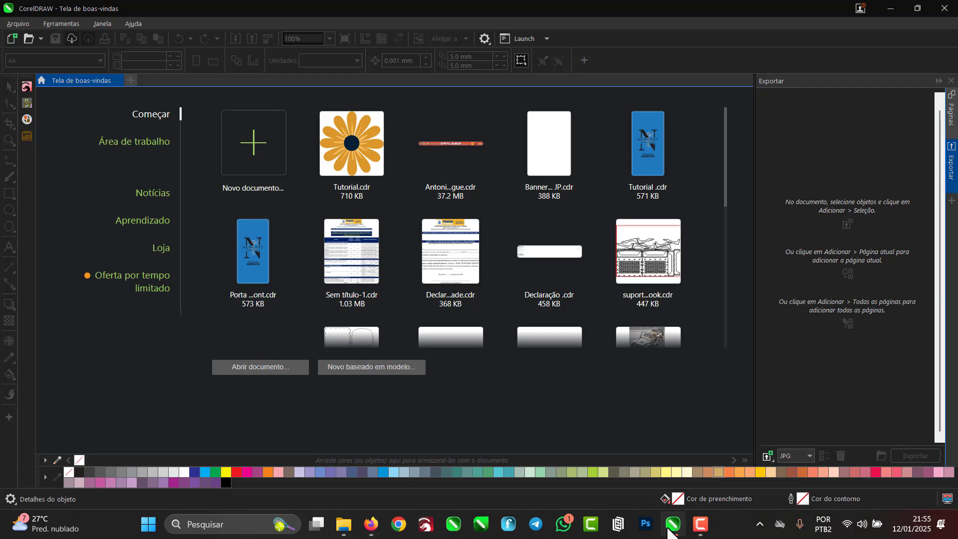
pyautogui.click(353, 148)
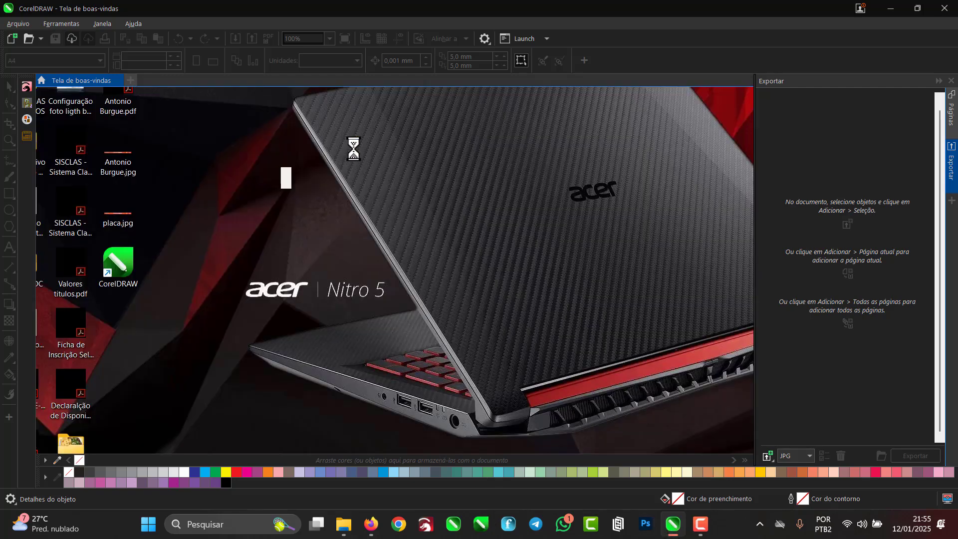
pyautogui.click(952, 188)
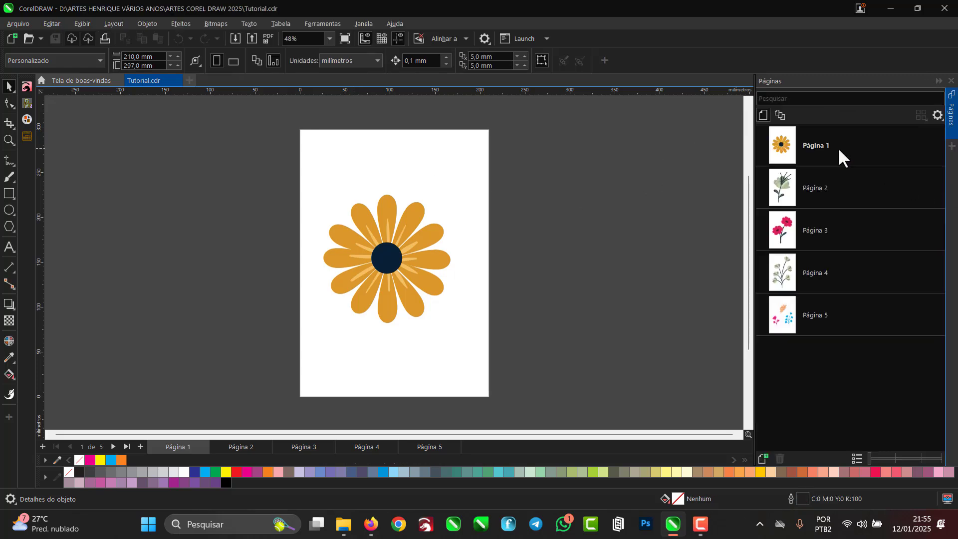
# Step: Switch the document to multipage view and lay out all pages in a single horizontal row
pyautogui.click(777, 118)
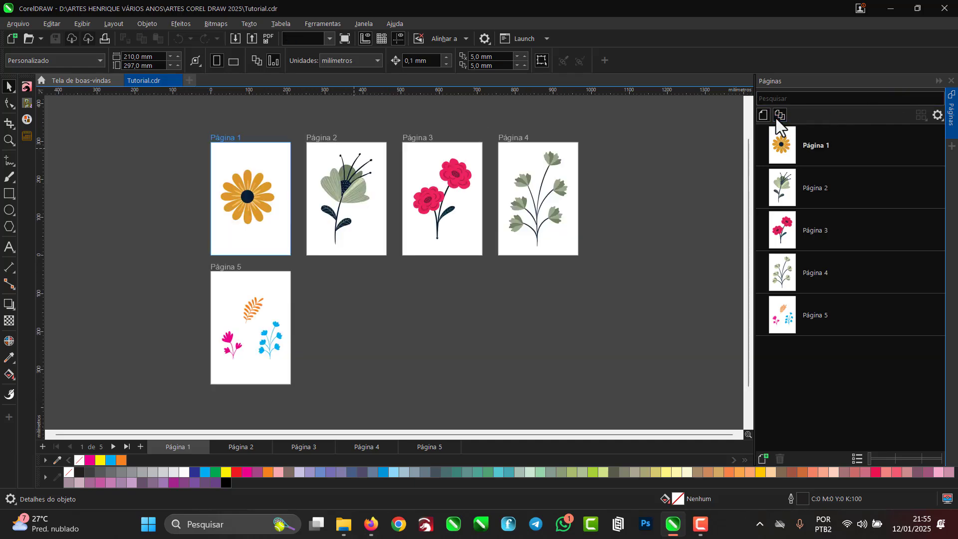
pyautogui.click(940, 120)
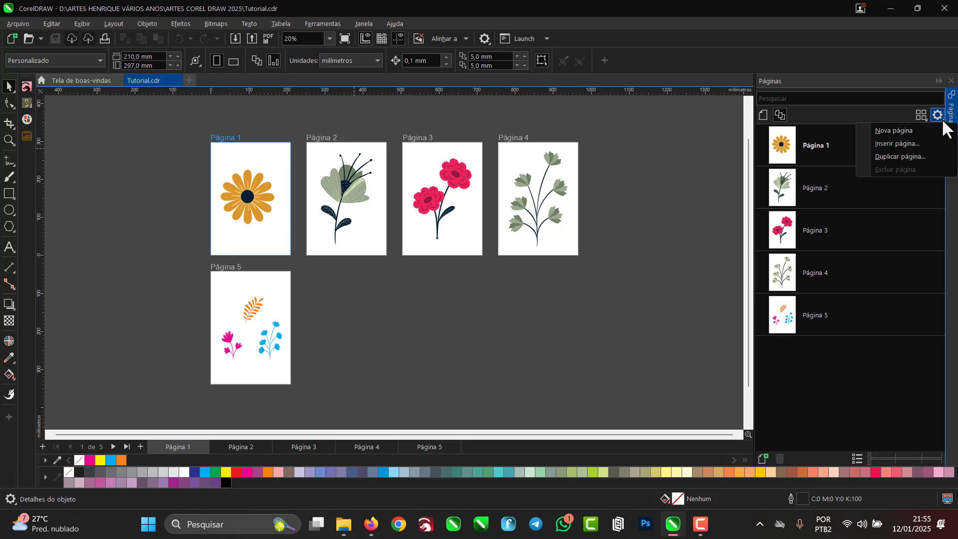
pyautogui.click(894, 114)
pyautogui.click(922, 116)
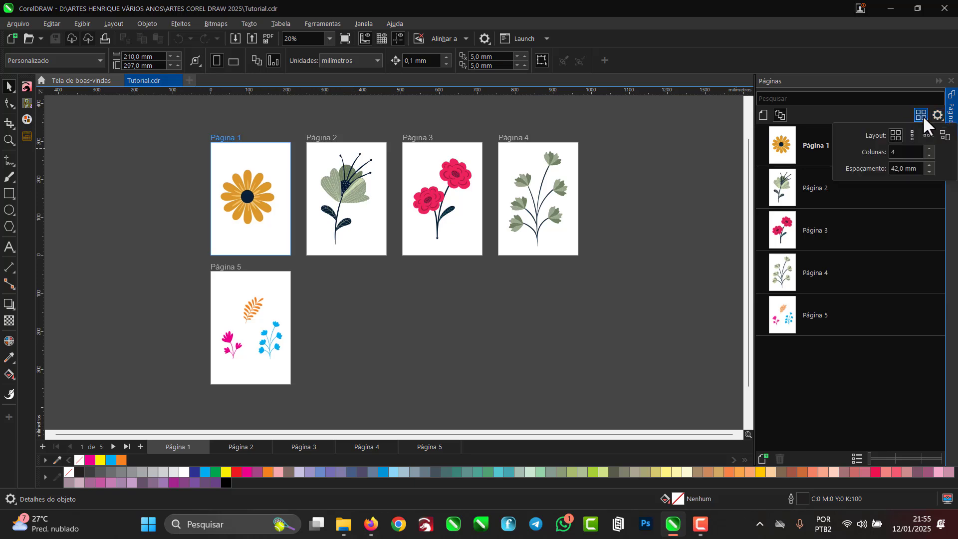
pyautogui.click(927, 134)
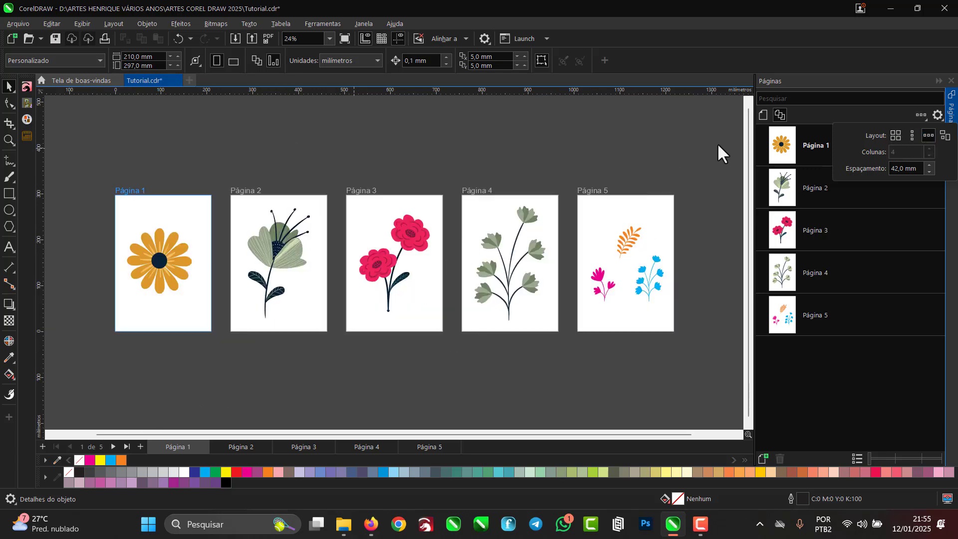
pyautogui.click(673, 163)
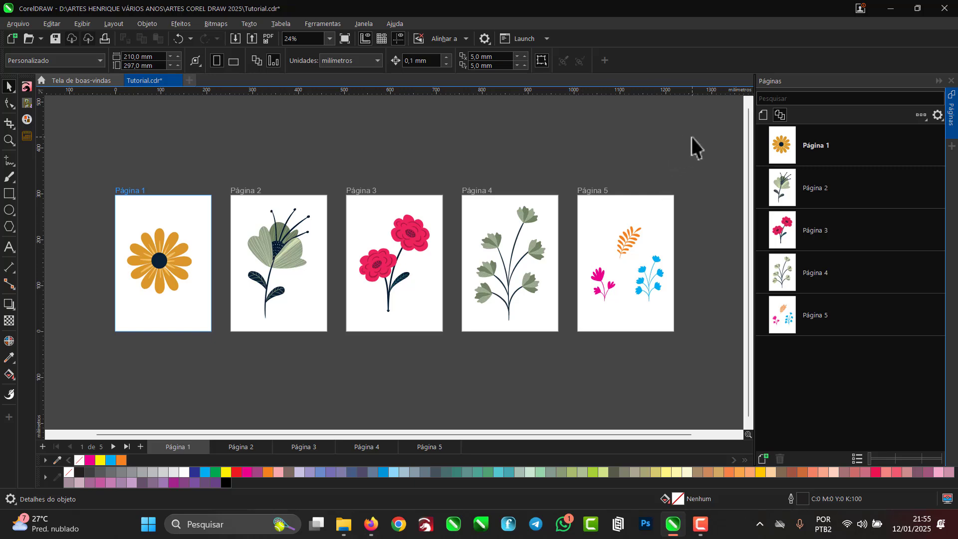
pyautogui.click(952, 147)
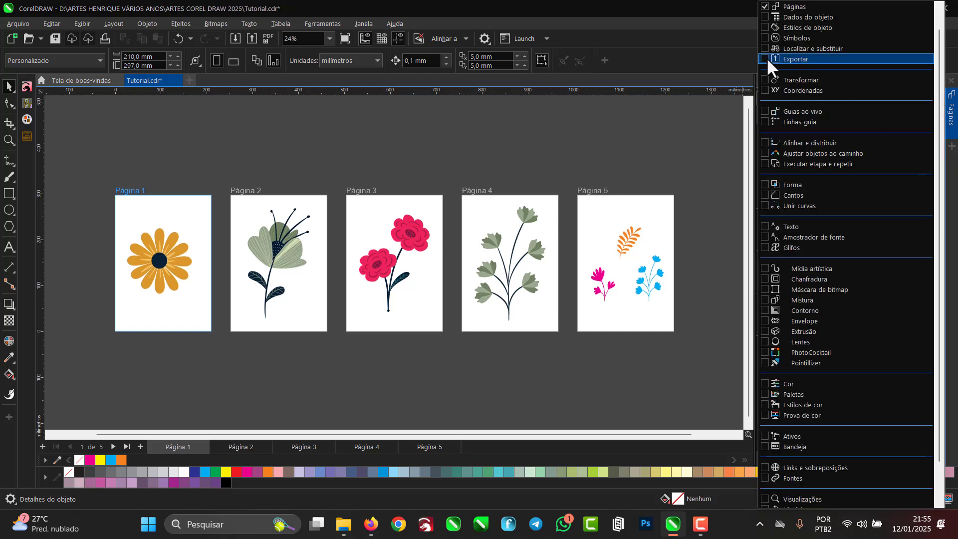
pyautogui.click(705, 131)
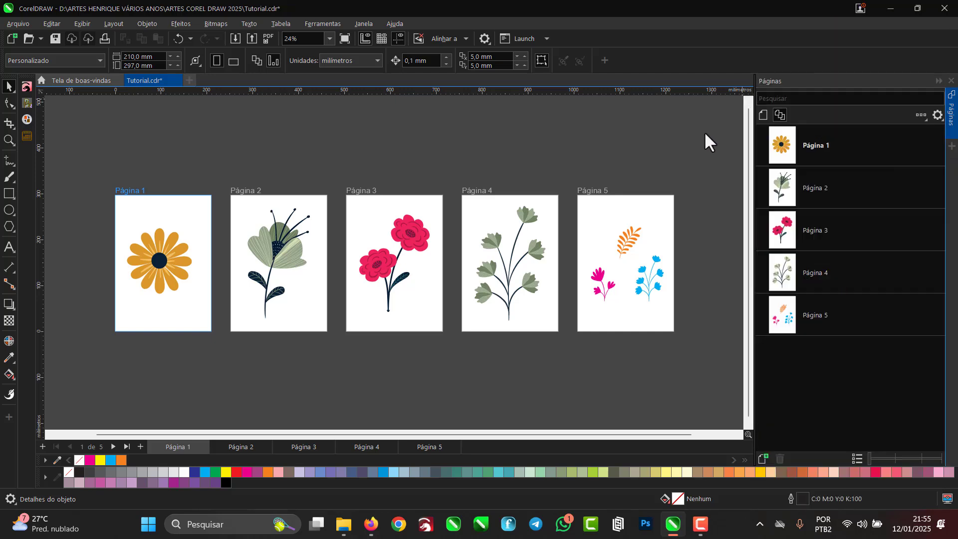
pyautogui.click(251, 39)
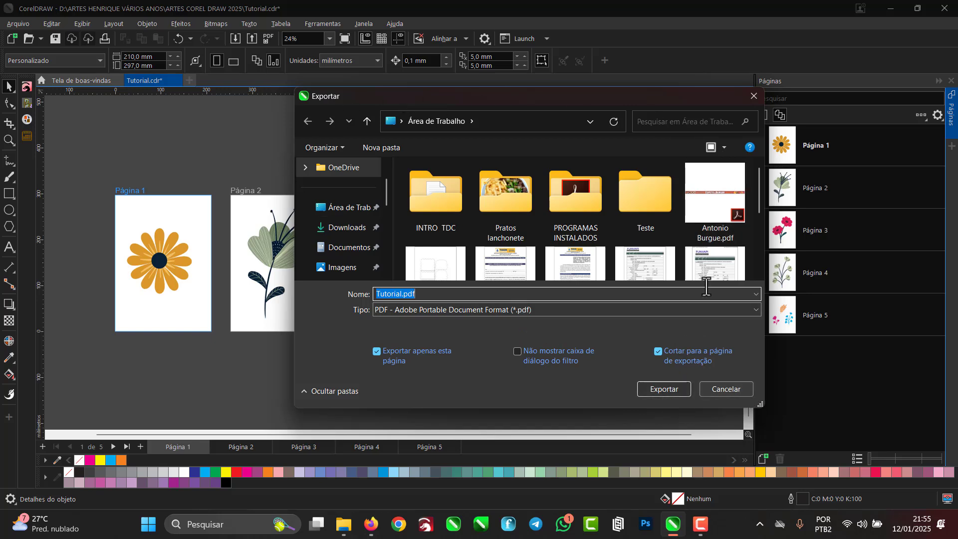
pyautogui.click(753, 96)
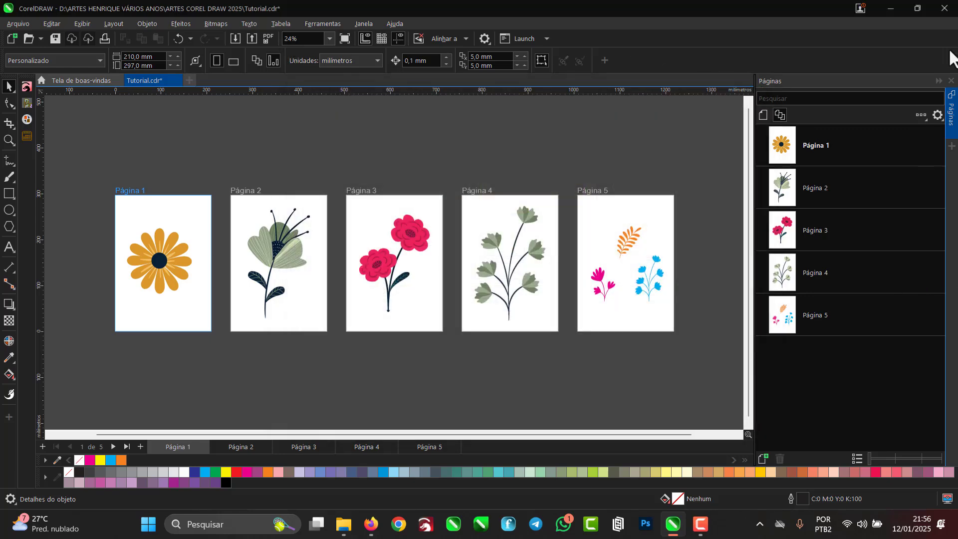
# Step: Enable the Export docker and add all five pages to the export list in JPG format
pyautogui.click(952, 146)
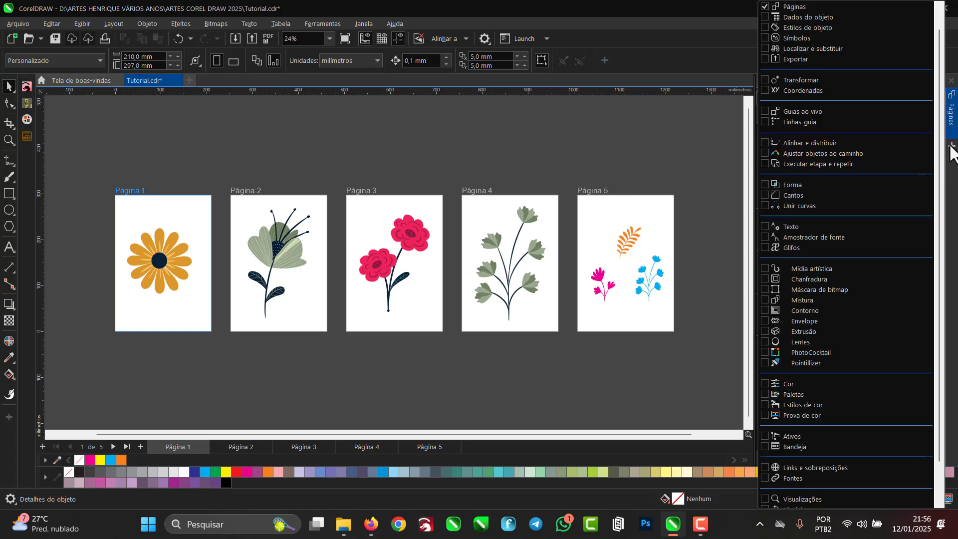
pyautogui.click(764, 59)
pyautogui.click(681, 139)
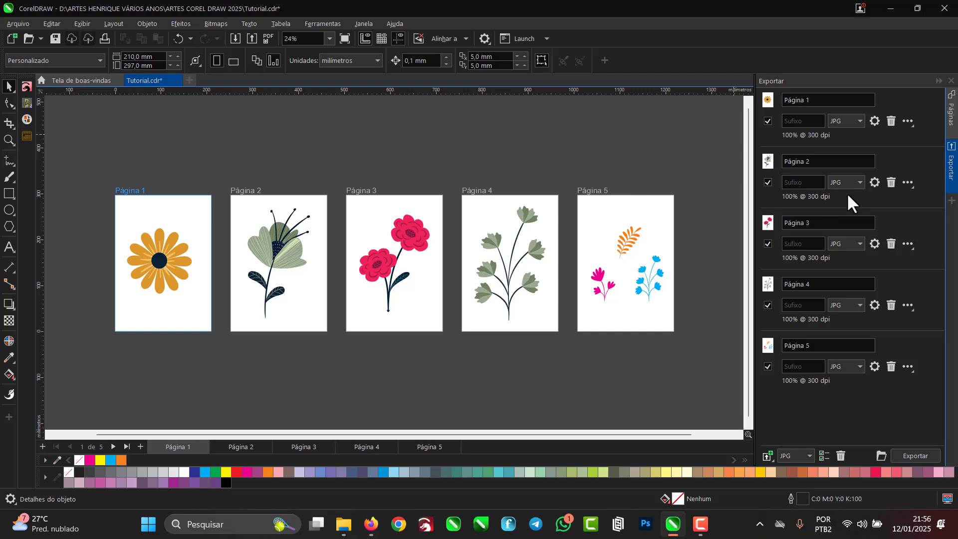
# Step: Set the Teste folder on the desktop as the export destination and export the listed pages
pyautogui.click(881, 456)
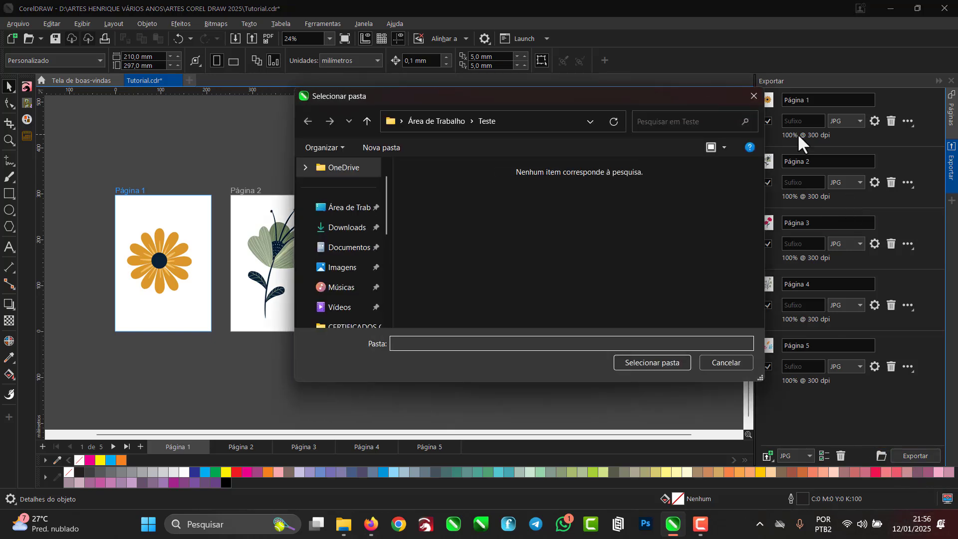
pyautogui.click(347, 210)
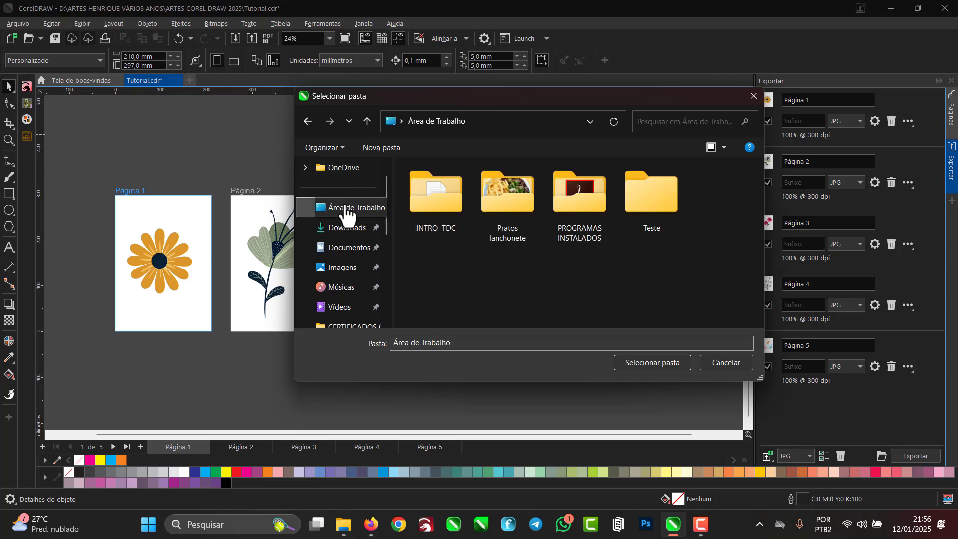
pyautogui.click(639, 196)
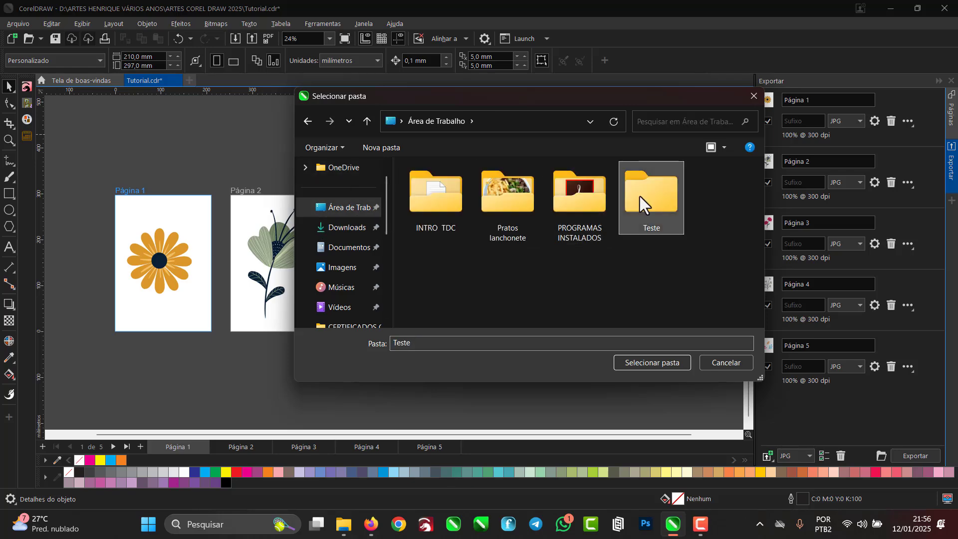
pyautogui.click(642, 365)
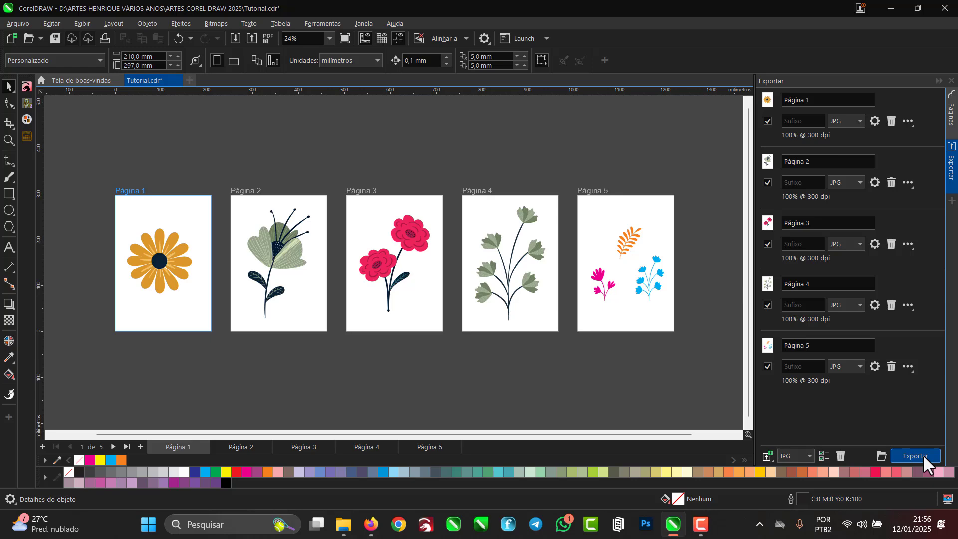
# Step: Check the exported page images in the desktop's Teste folder, delete all five JPG files and close the folder
pyautogui.click(890, 6)
pyautogui.doubleClick(120, 12)
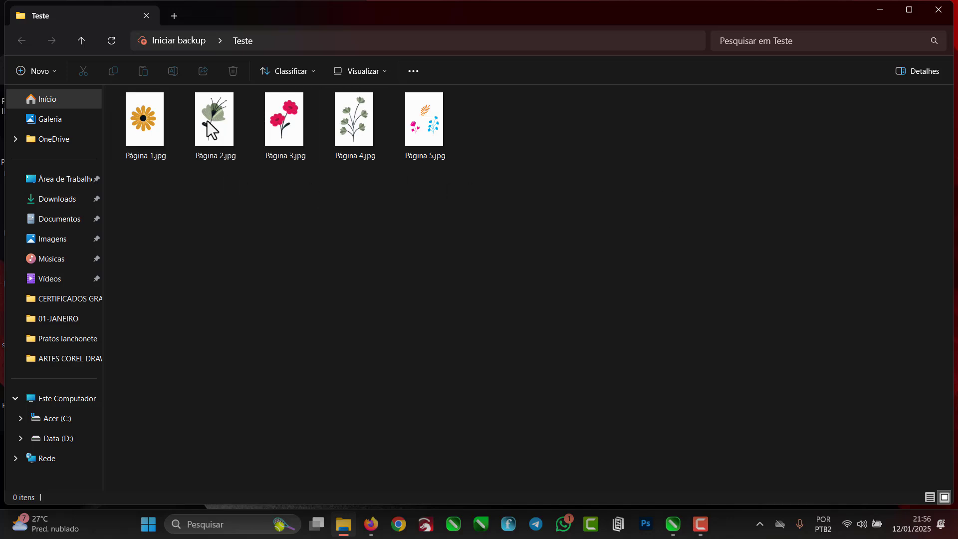
pyautogui.moveTo(494, 133); pyautogui.dragTo(155, 118)
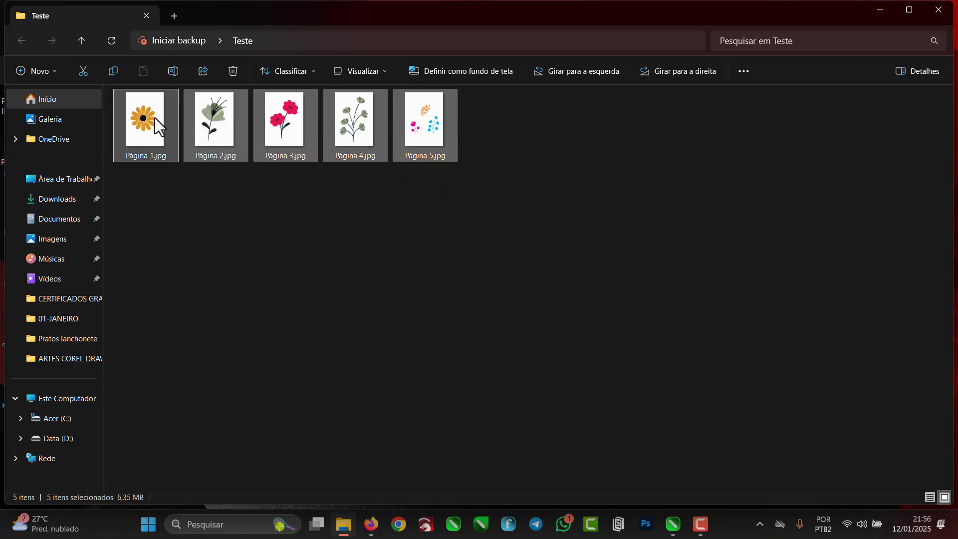
pyautogui.rightClick(154, 116)
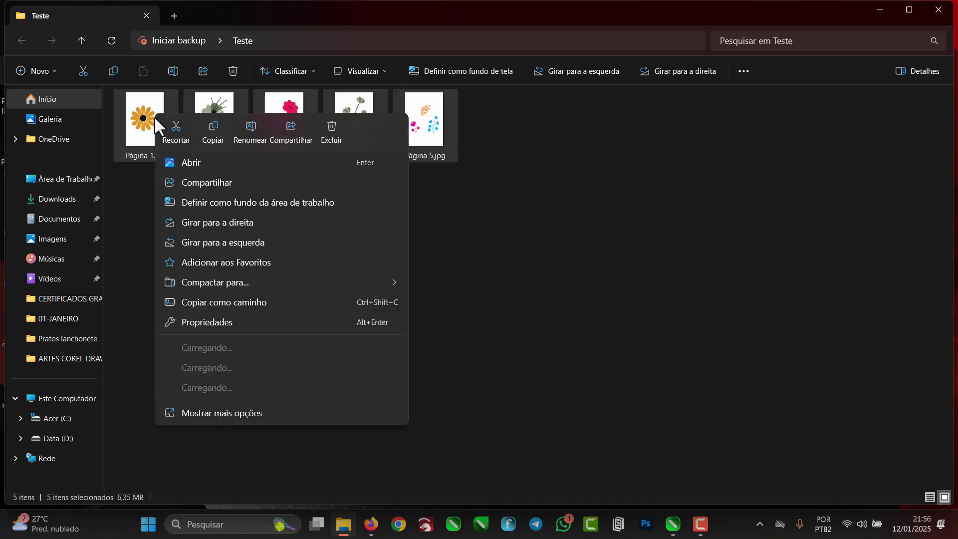
pyautogui.click(330, 126)
pyautogui.click(938, 11)
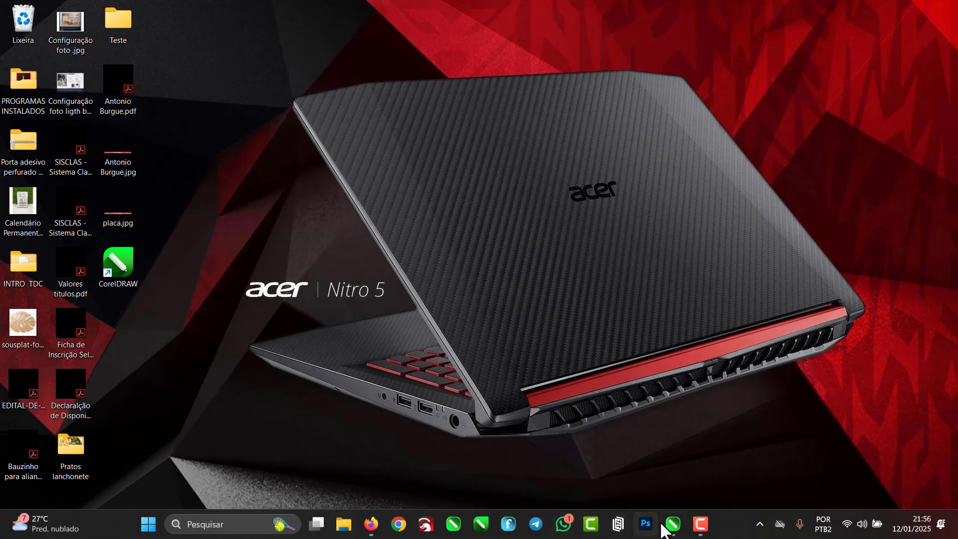
# Step: Return to CorelDRAW and remove all five pages from the export list one by one
pyautogui.click(680, 525)
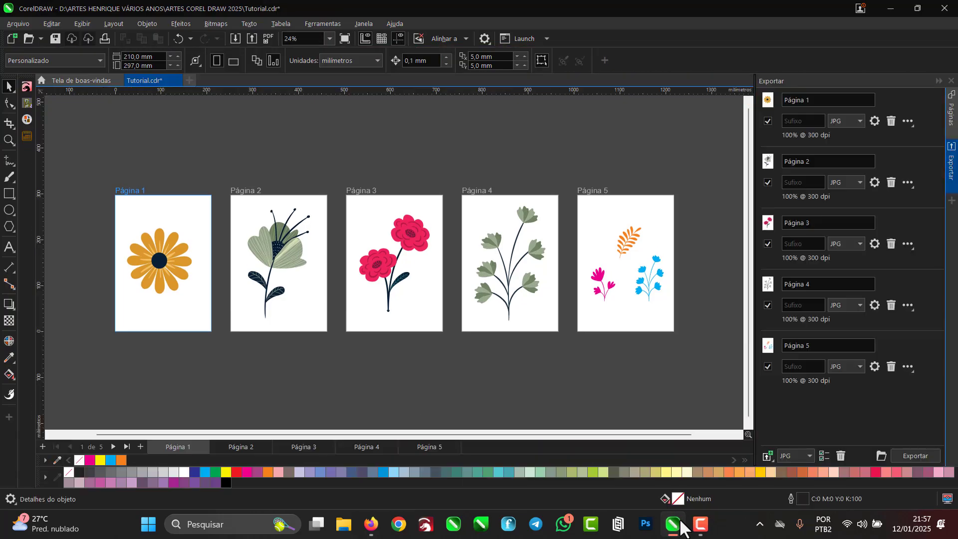
pyautogui.click(893, 120)
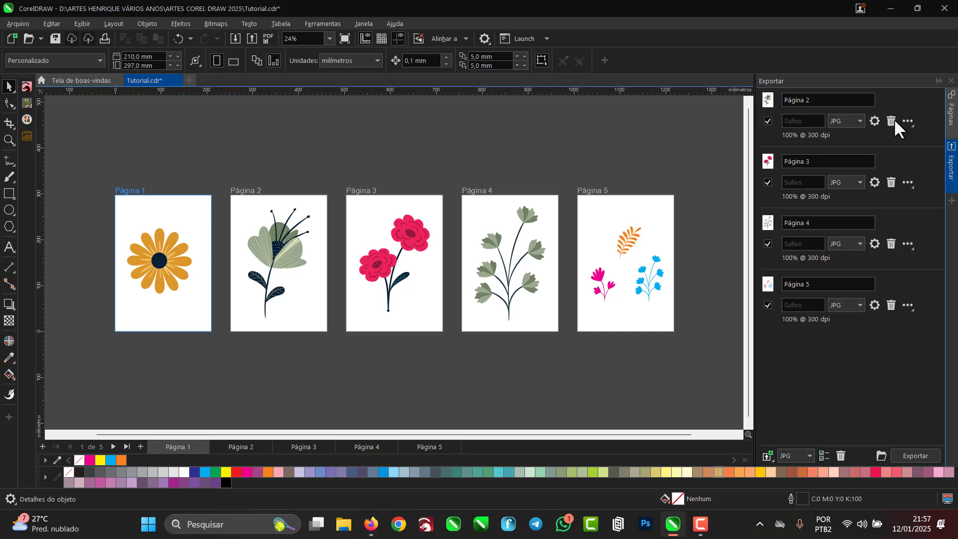
pyautogui.click(894, 120)
pyautogui.click(894, 120)
pyautogui.click(894, 120)
pyautogui.click(894, 119)
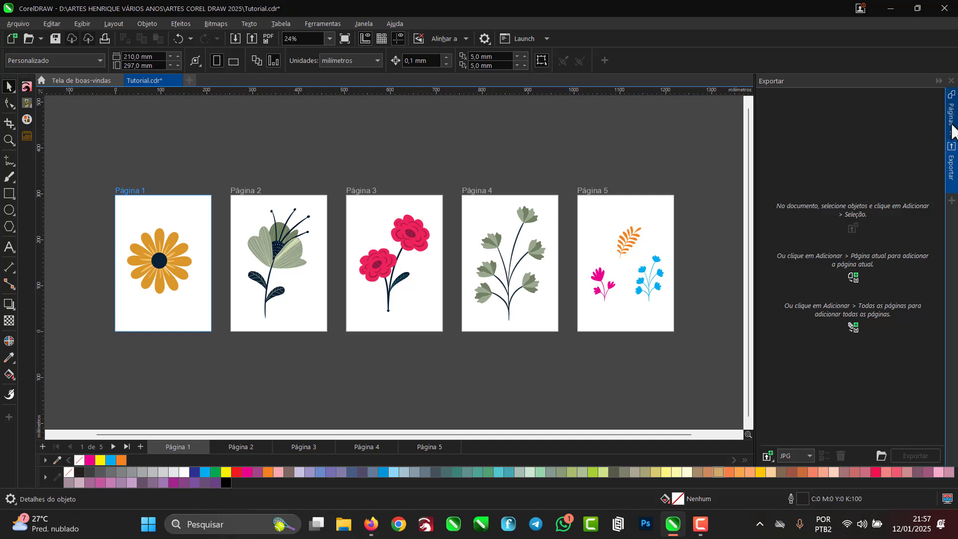
# Step: Switch the document back to single-page view and bring up the empty export list
pyautogui.click(951, 109)
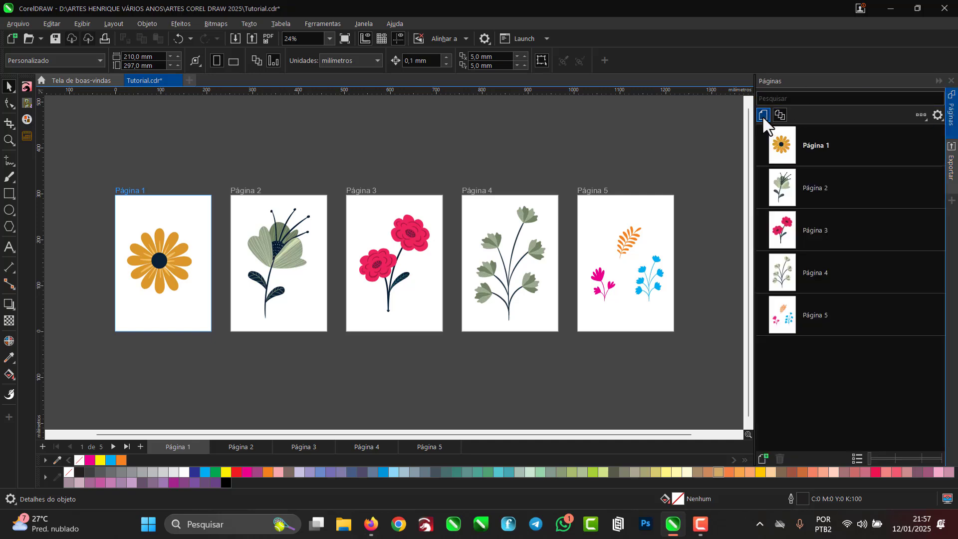
pyautogui.click(762, 116)
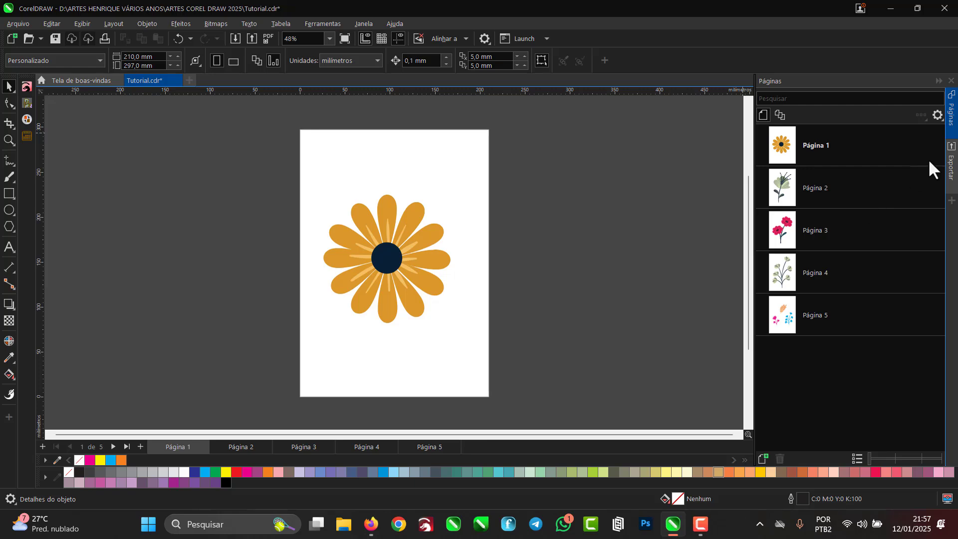
pyautogui.click(952, 173)
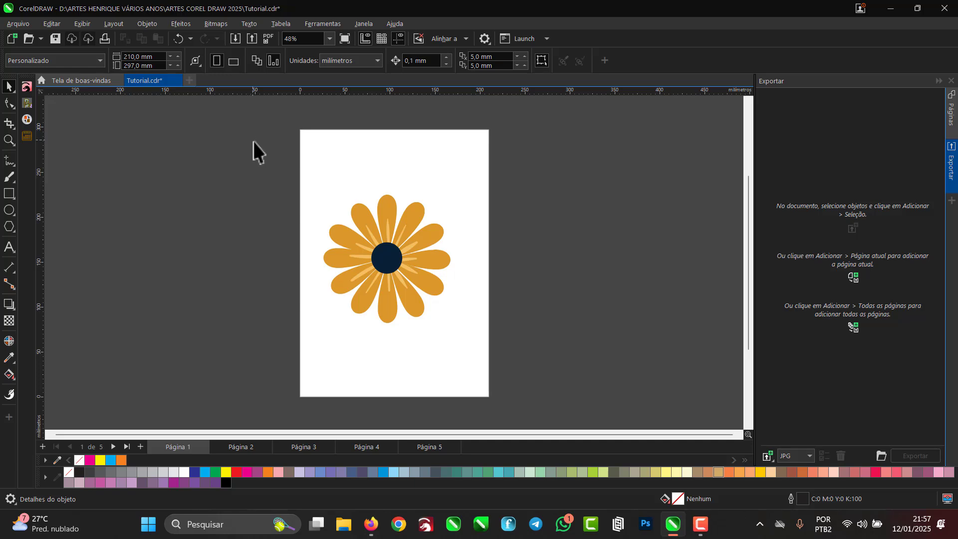
# Step: Select the orange flower on Página 1, add it to the export list as a selection, remove it and deselect the flower
pyautogui.moveTo(253, 142); pyautogui.dragTo(441, 292)
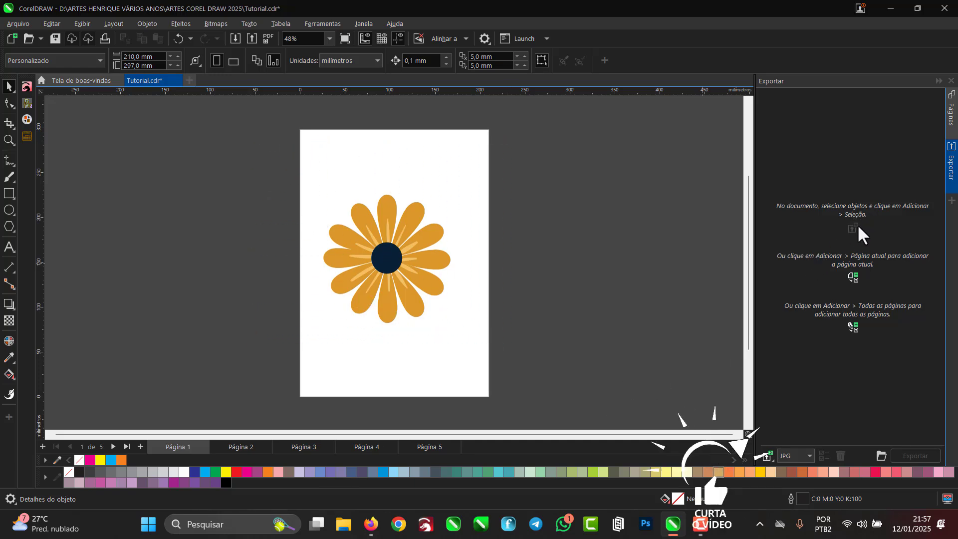
pyautogui.moveTo(265, 140); pyautogui.dragTo(594, 352)
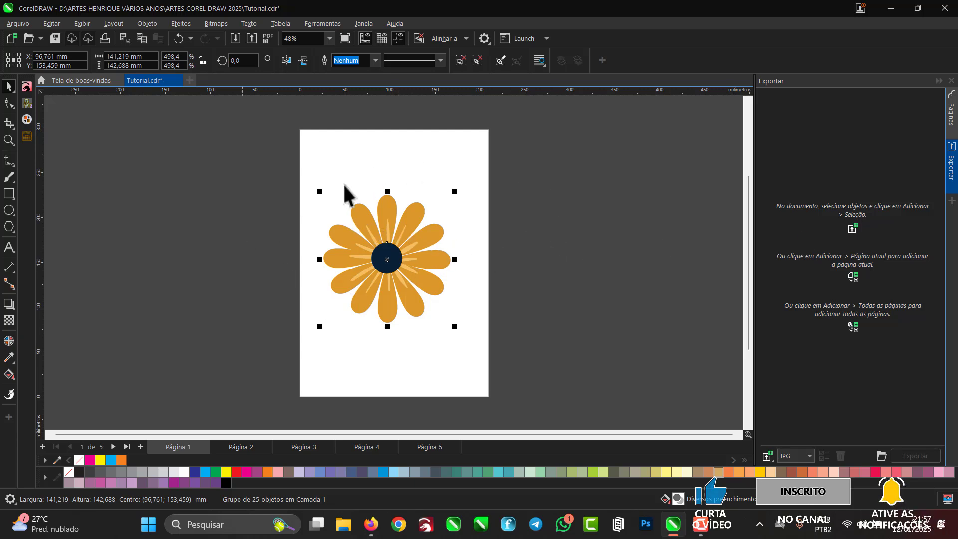
pyautogui.click(851, 231)
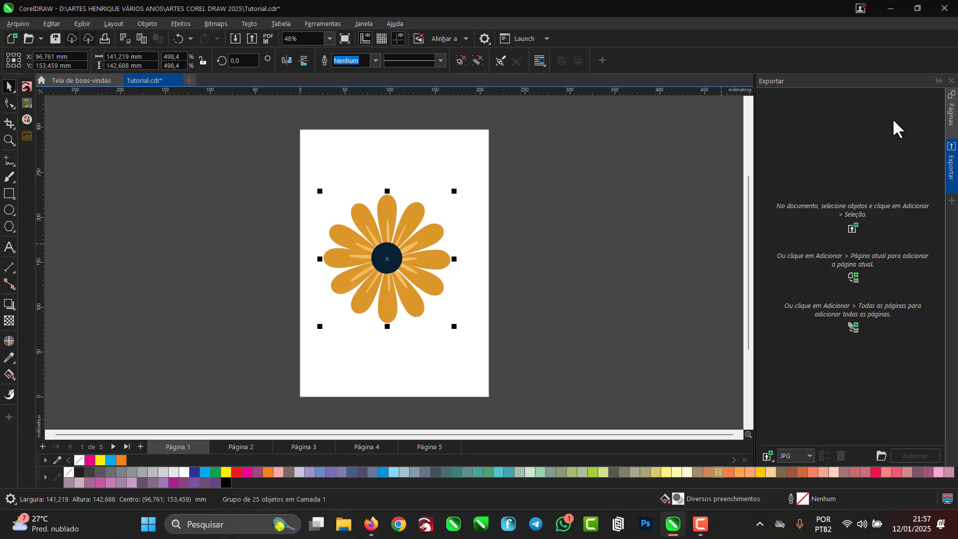
pyautogui.click(654, 280)
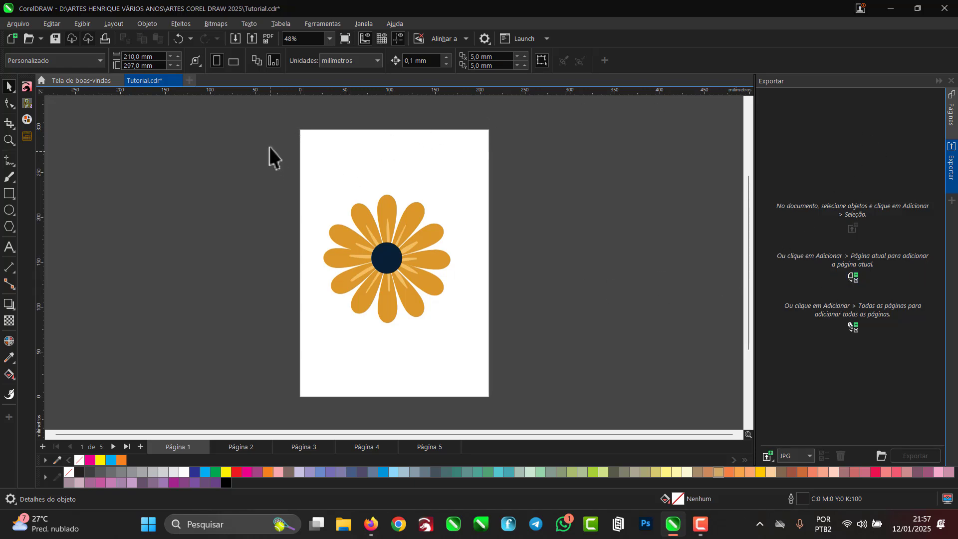
# Step: Add the current page, Página 1, to the export list and remove it again
pyautogui.click(399, 213)
pyautogui.click(240, 142)
pyautogui.click(851, 279)
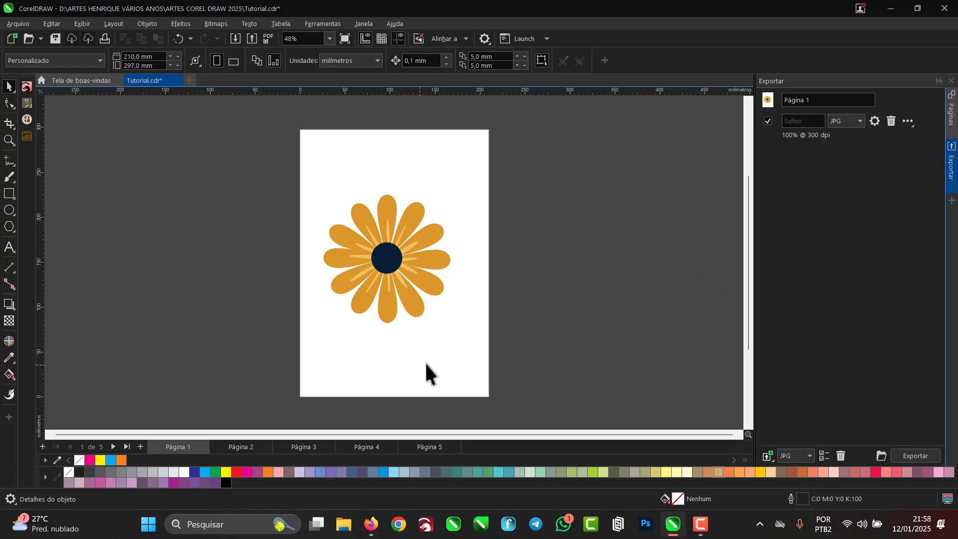
pyautogui.click(891, 121)
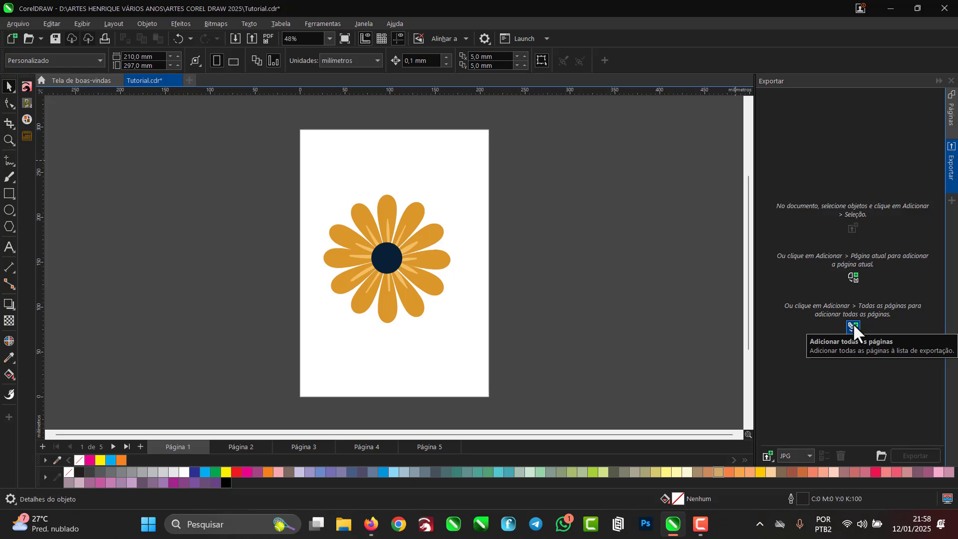
# Step: Add all pages to the export list and separate the entry into individual pages
pyautogui.click(854, 327)
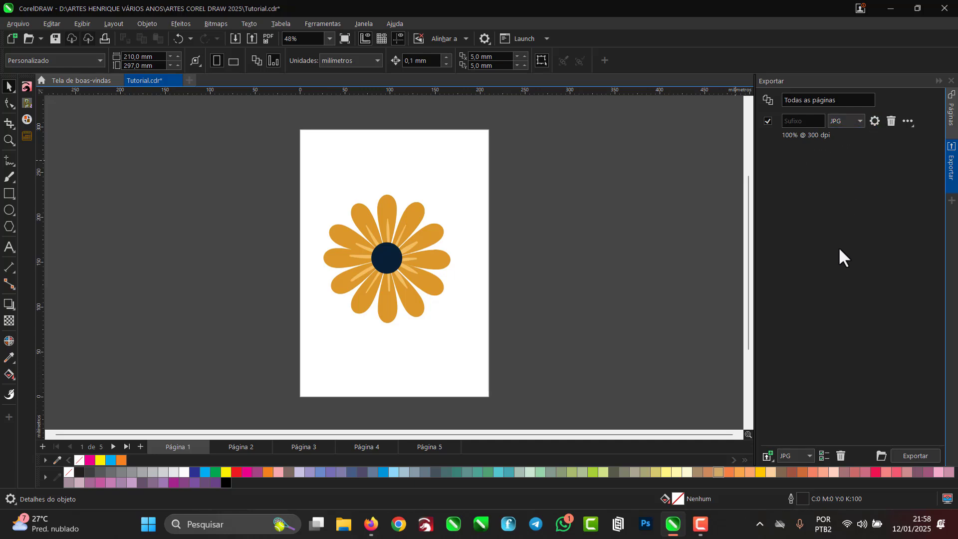
pyautogui.click(908, 122)
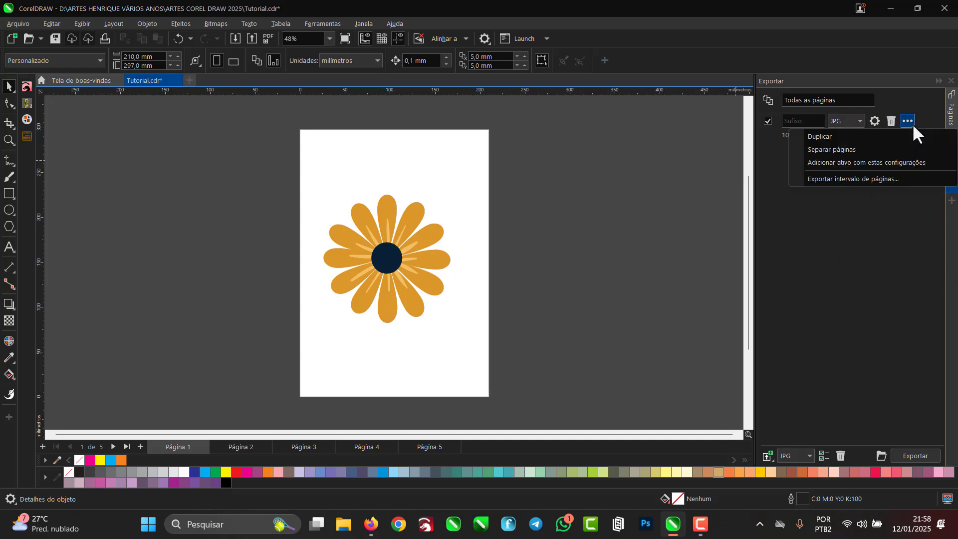
pyautogui.click(847, 150)
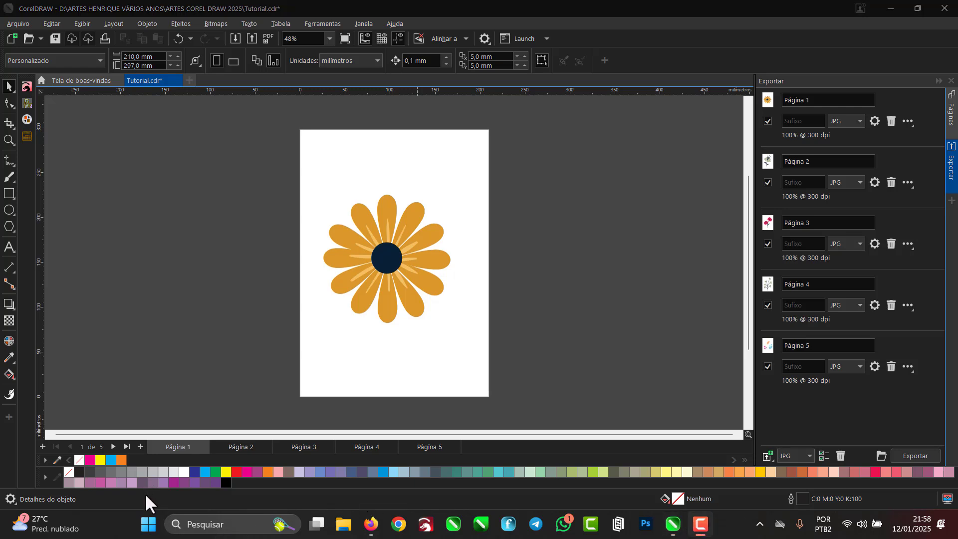
# Step: Switch to File Explorer, check the contents of the Teste folder on the desktop, and return to CorelDRAW
pyautogui.click(345, 524)
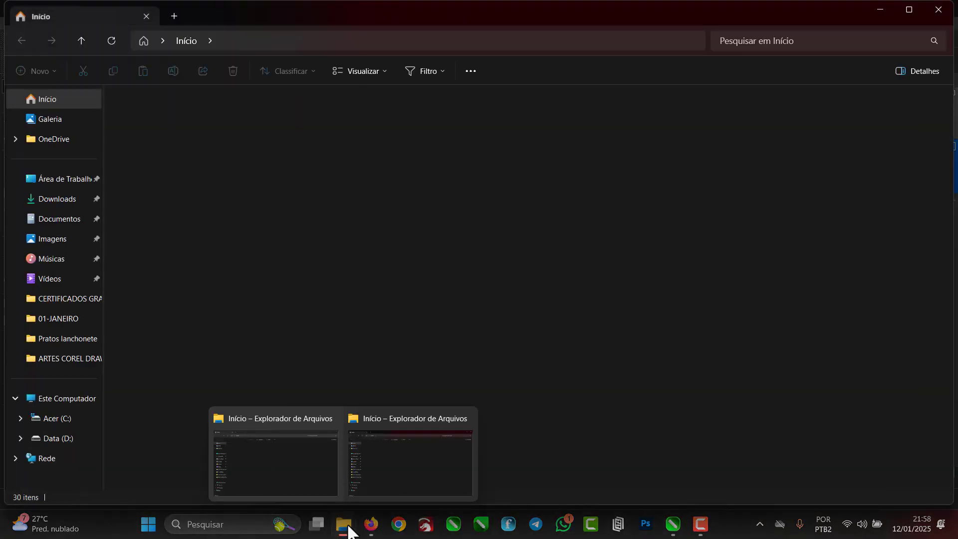
pyautogui.click(45, 181)
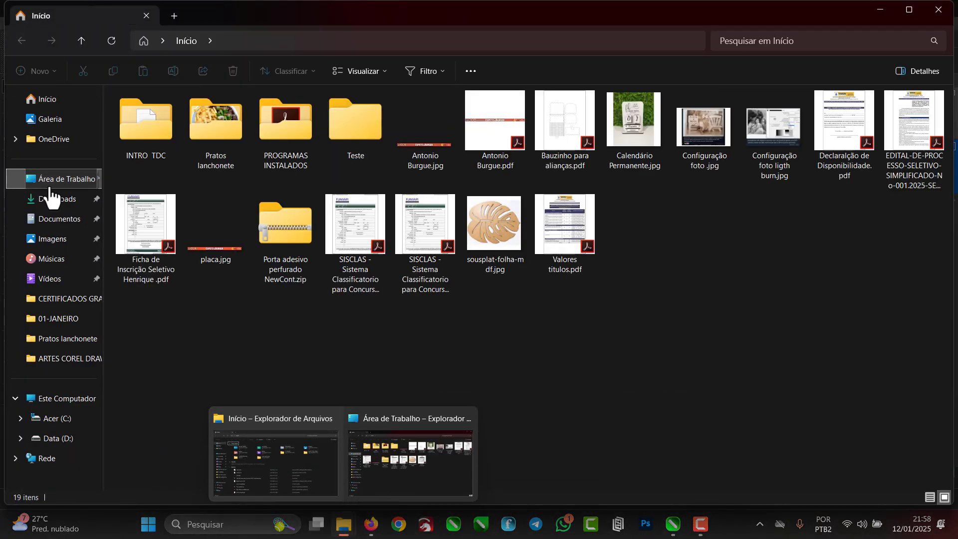
pyautogui.doubleClick(364, 101)
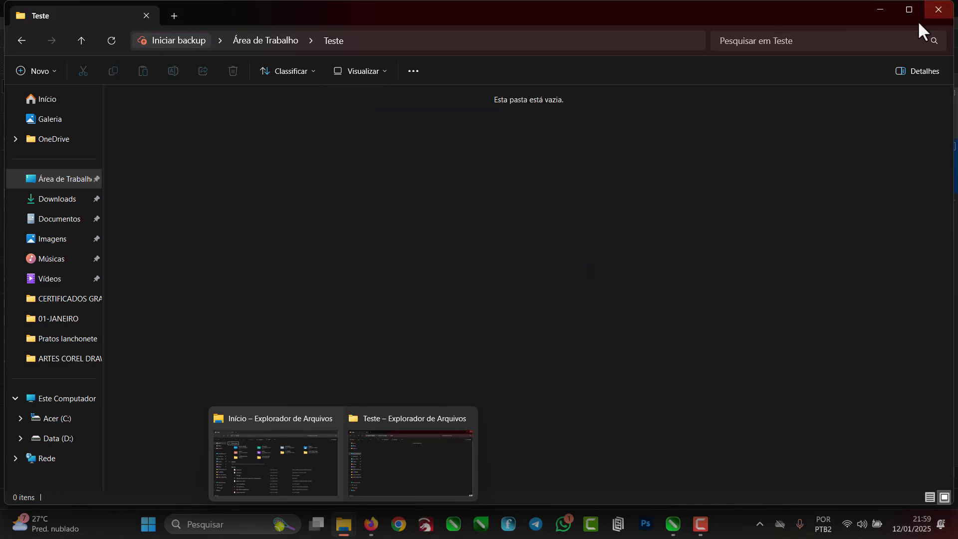
pyautogui.click(932, 11)
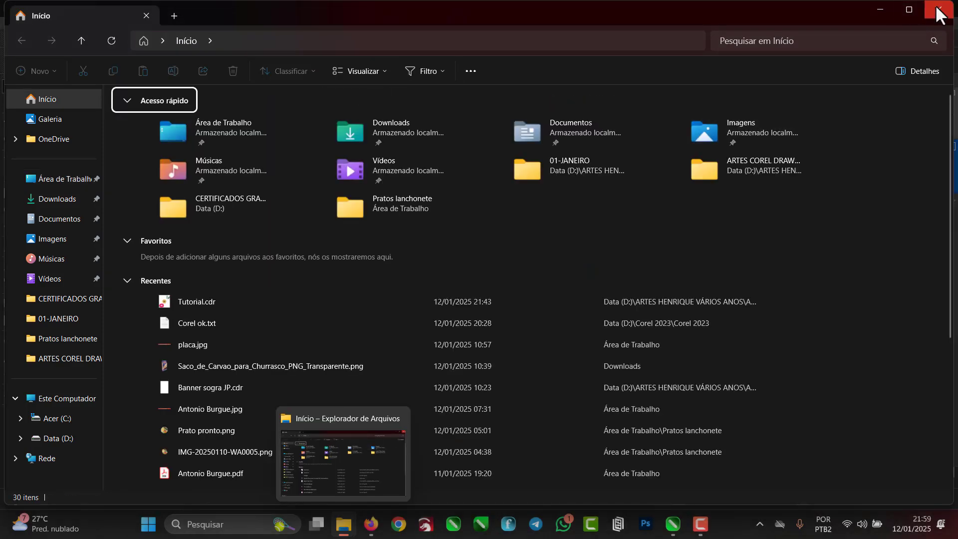
pyautogui.click(880, 10)
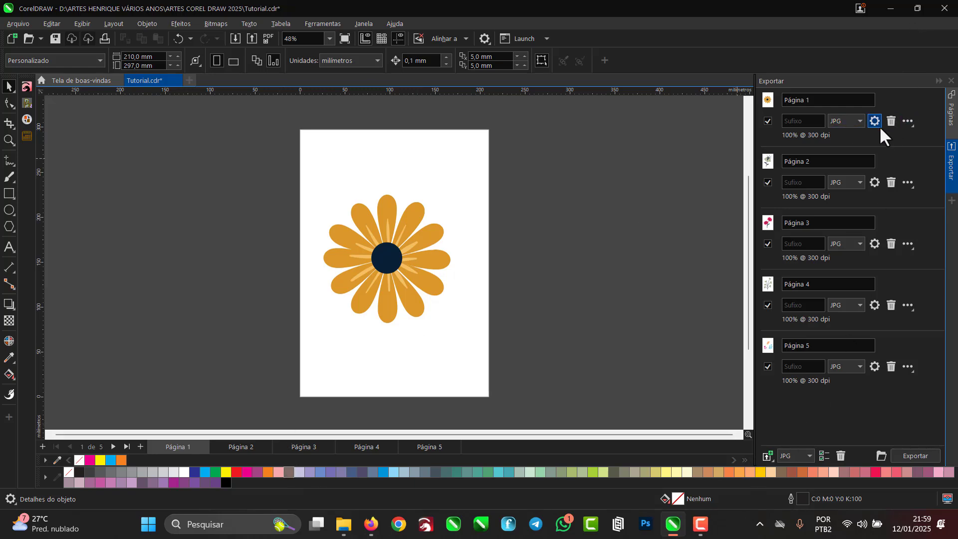
# Step: Set the export formats of Página 1 to 5 to AI, EPS, PNG, PSD and DXF respectively and export them
pyautogui.click(861, 123)
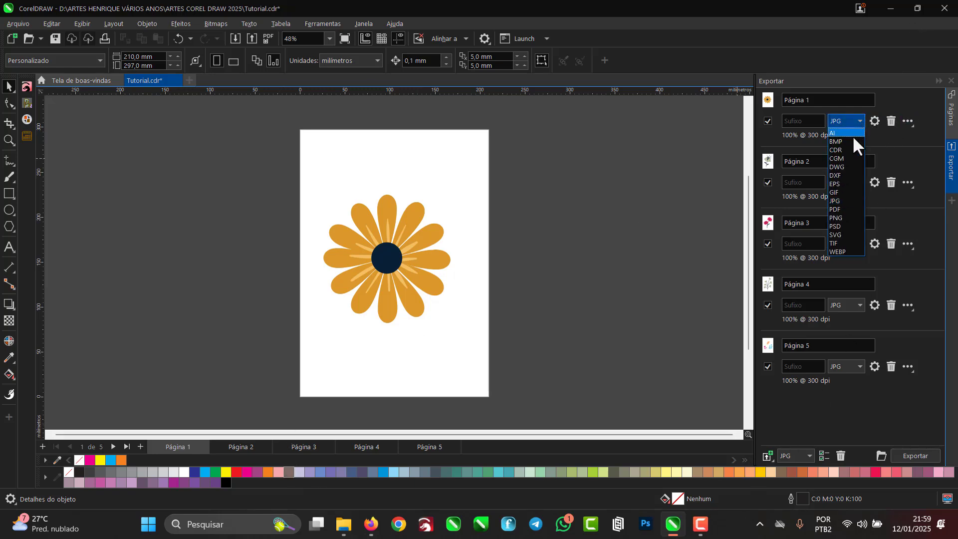
pyautogui.click(845, 134)
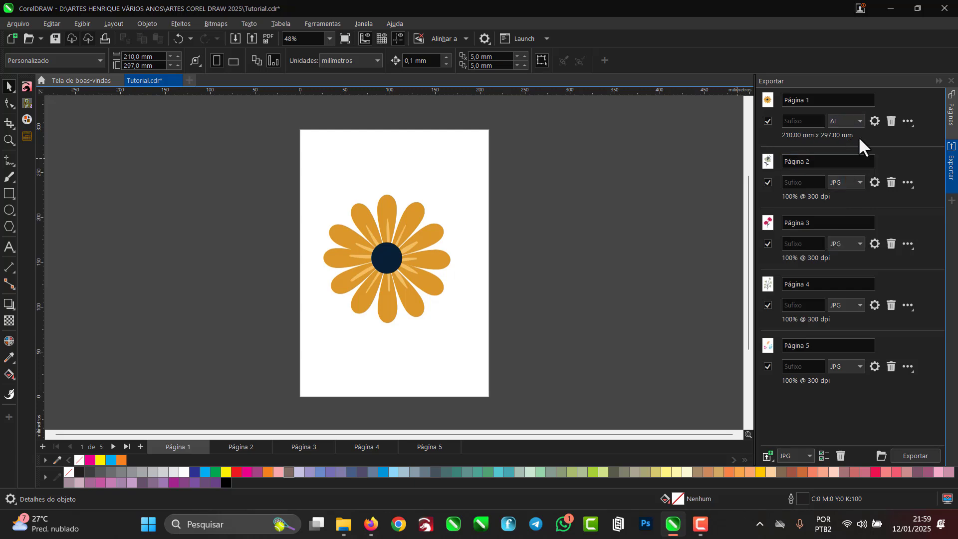
pyautogui.click(862, 184)
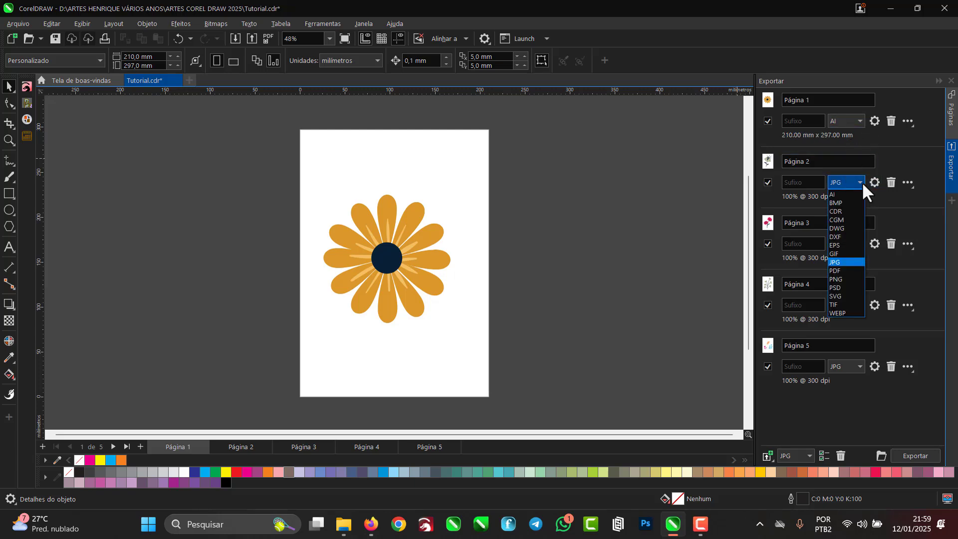
pyautogui.click(841, 245)
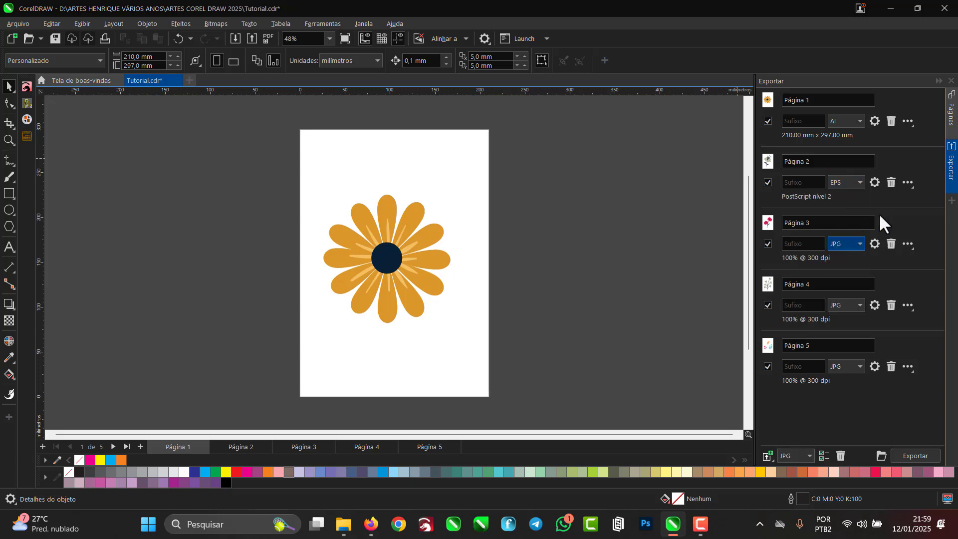
pyautogui.click(861, 244)
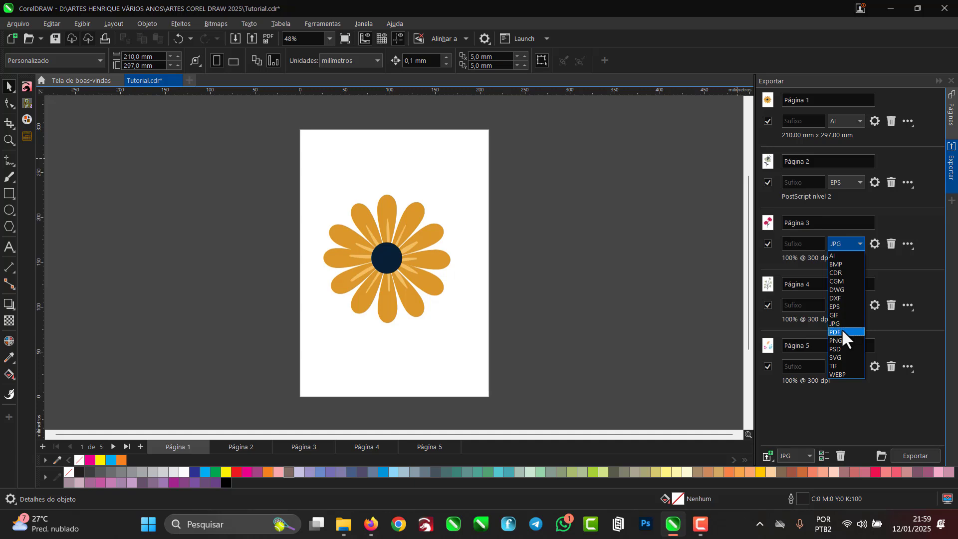
pyautogui.click(843, 339)
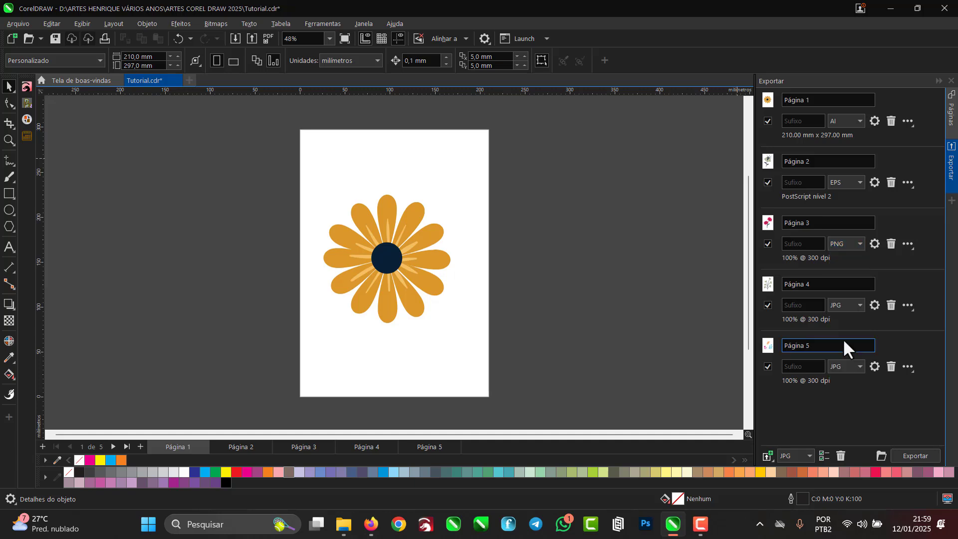
pyautogui.click(860, 307)
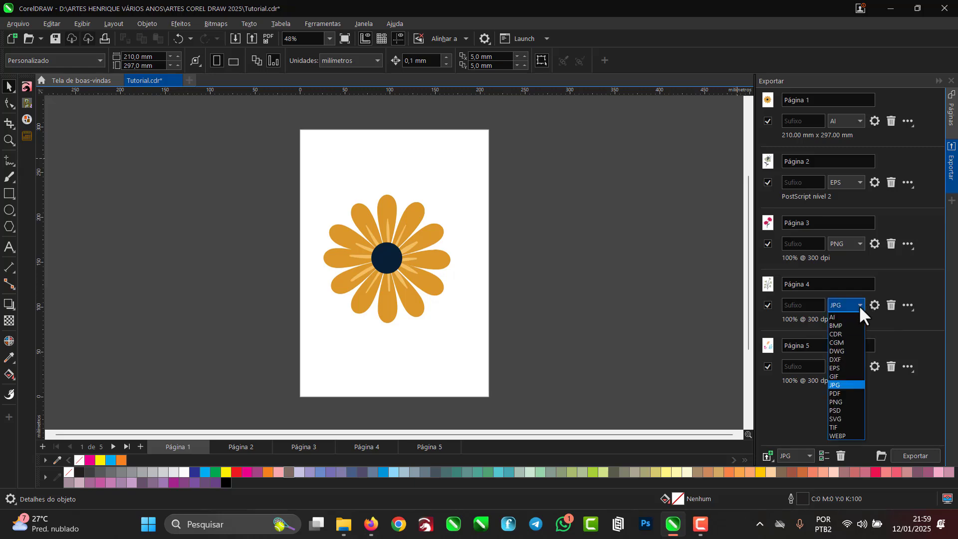
pyautogui.click(840, 410)
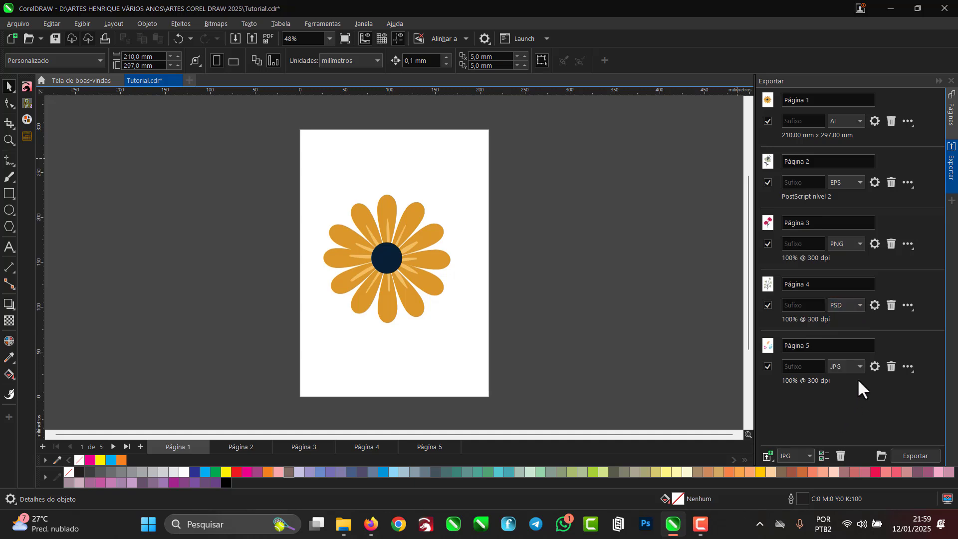
pyautogui.click(858, 369)
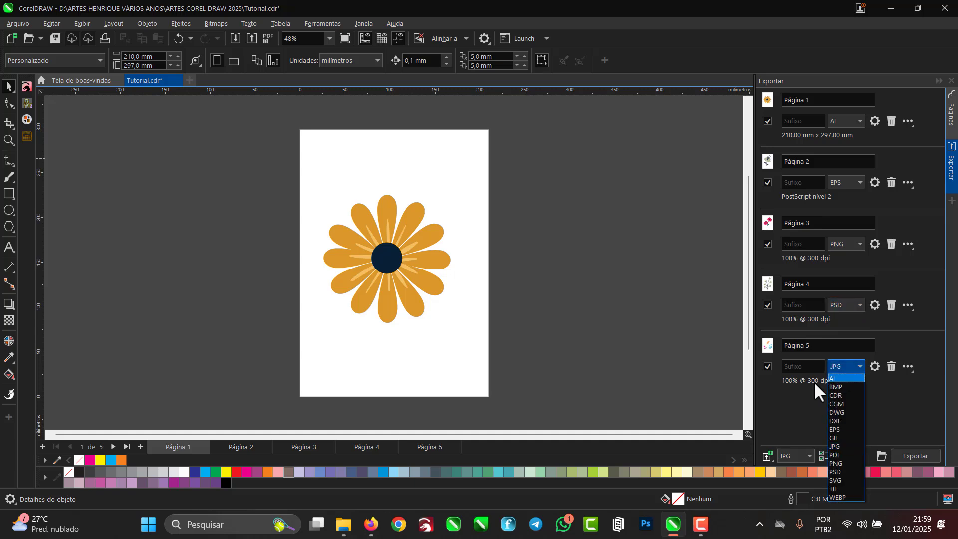
pyautogui.click(843, 421)
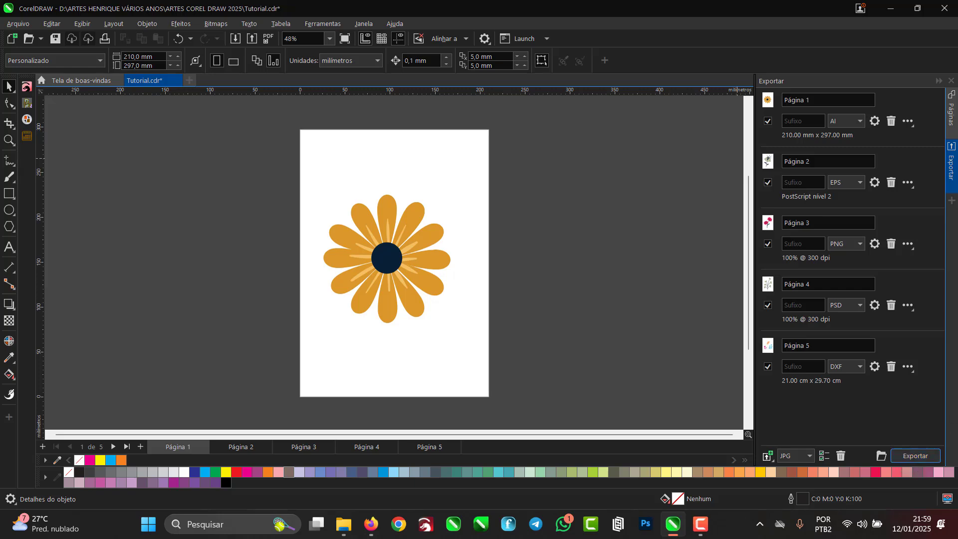
# Step: Open the Teste folder on the desktop, delete the five exported page files and close the folder
pyautogui.click(885, 4)
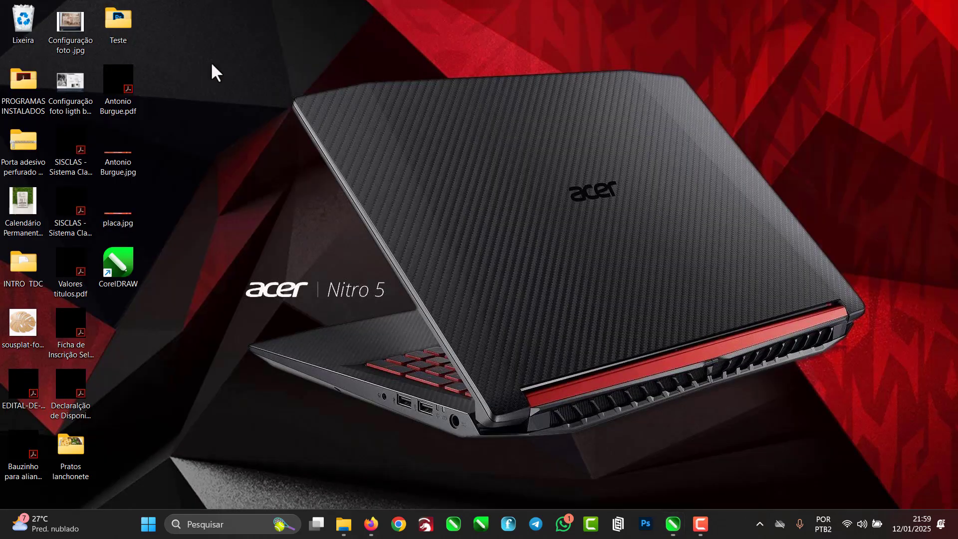
pyautogui.doubleClick(131, 22)
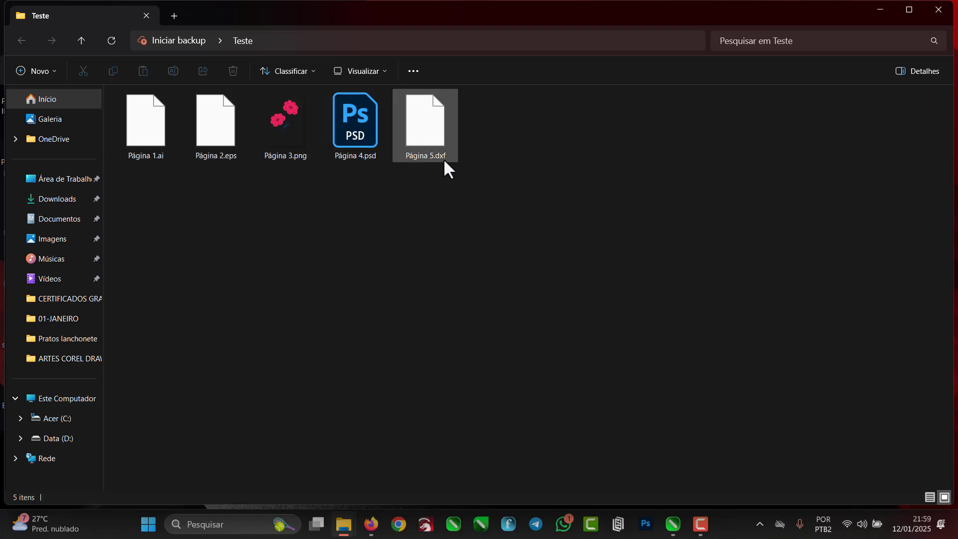
pyautogui.moveTo(554, 131); pyautogui.dragTo(131, 144)
pyautogui.click(235, 70)
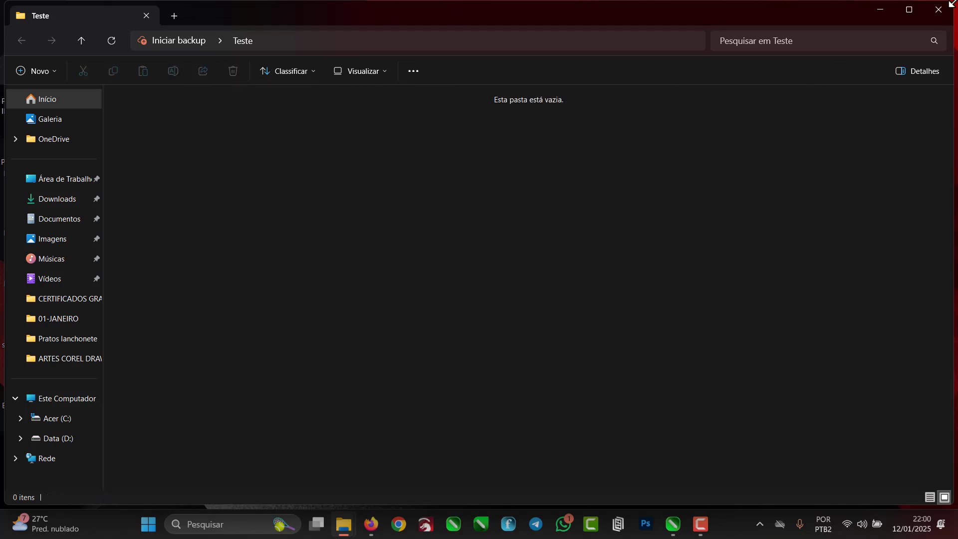
pyautogui.click(937, 9)
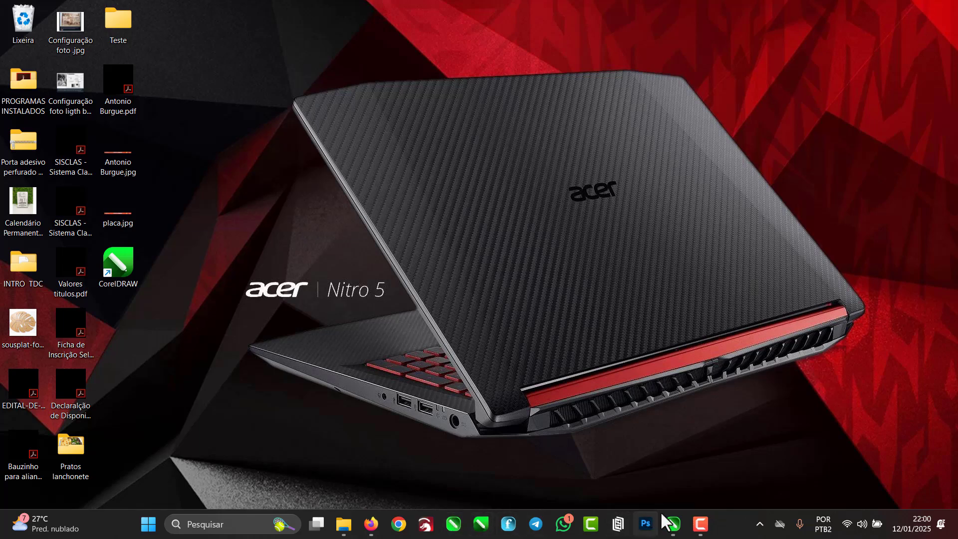
# Step: Return to CorelDRAW and view the Adobe Illustrator export settings of Página 1, leaving them unchanged
pyautogui.click(673, 523)
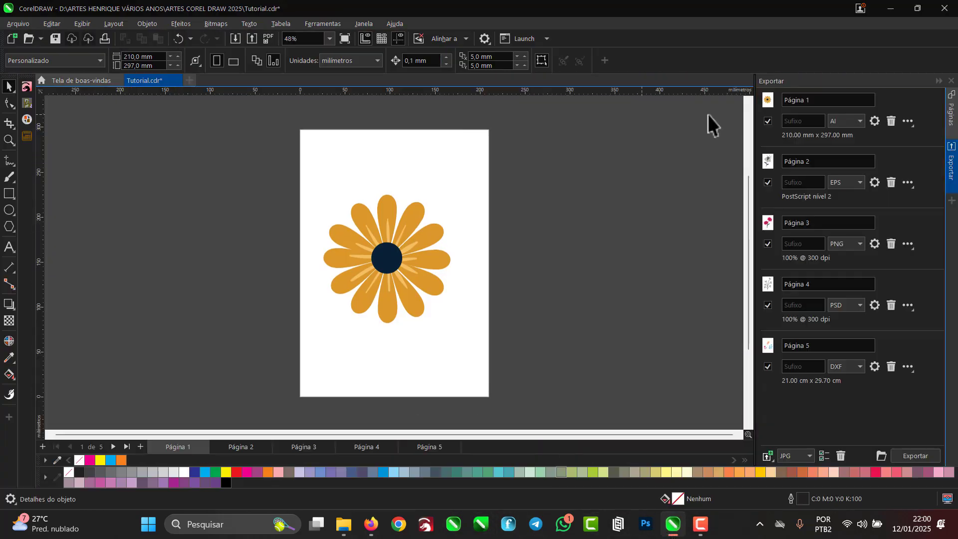
pyautogui.click(870, 121)
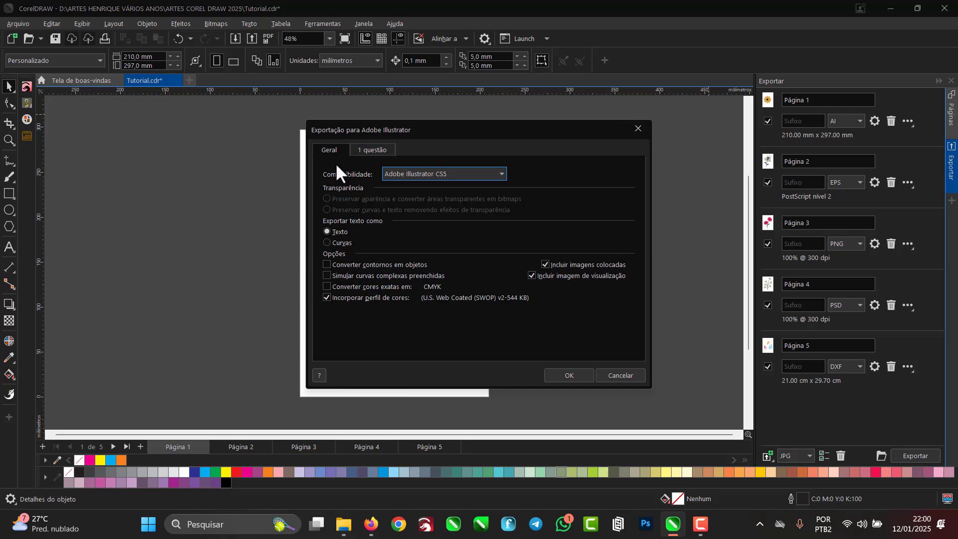
pyautogui.click(638, 129)
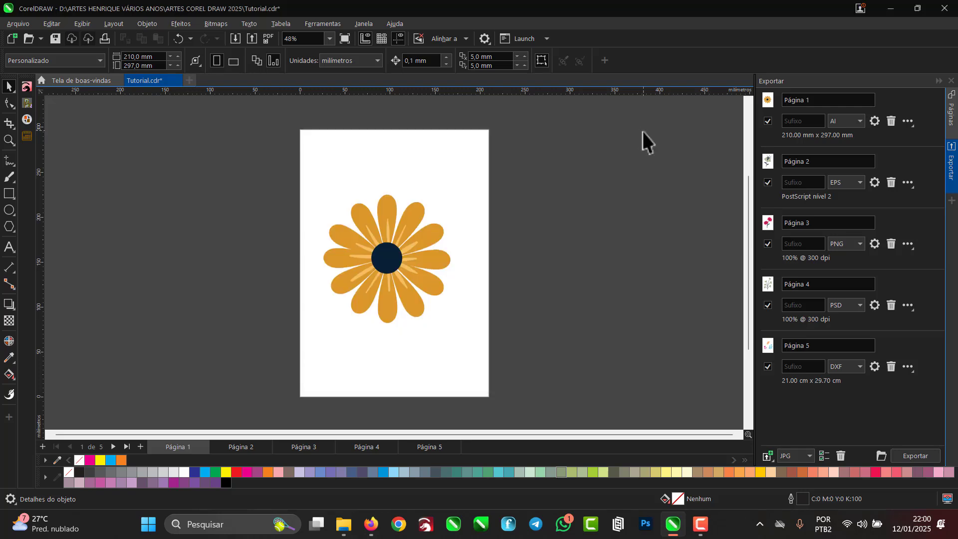
# Step: Remove the five page entries from the export list one by one
pyautogui.click(890, 119)
pyautogui.click(890, 119)
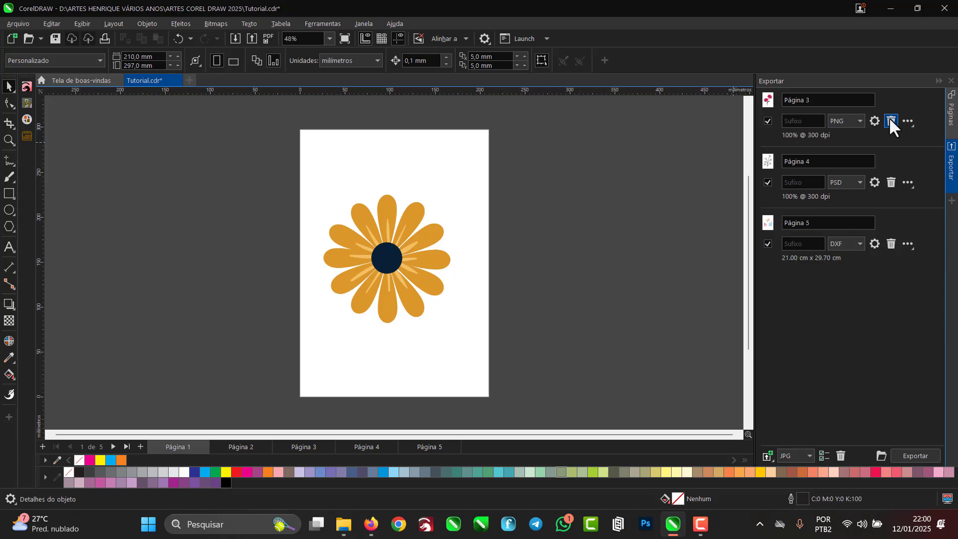
pyautogui.click(890, 119)
pyautogui.click(890, 120)
pyautogui.click(890, 119)
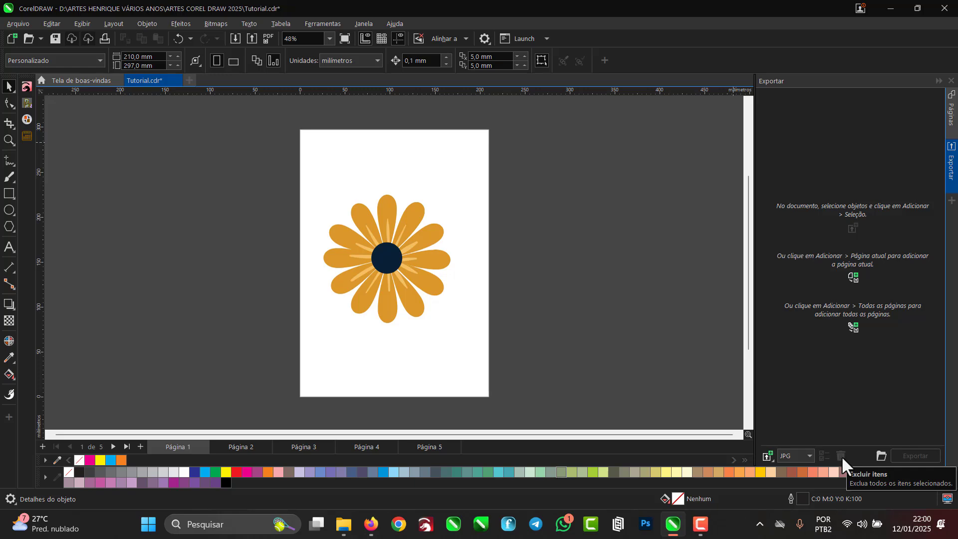
# Step: Add all pages to the export list again, separate them into individual entries and delete all the selected entries at once
pyautogui.click(766, 456)
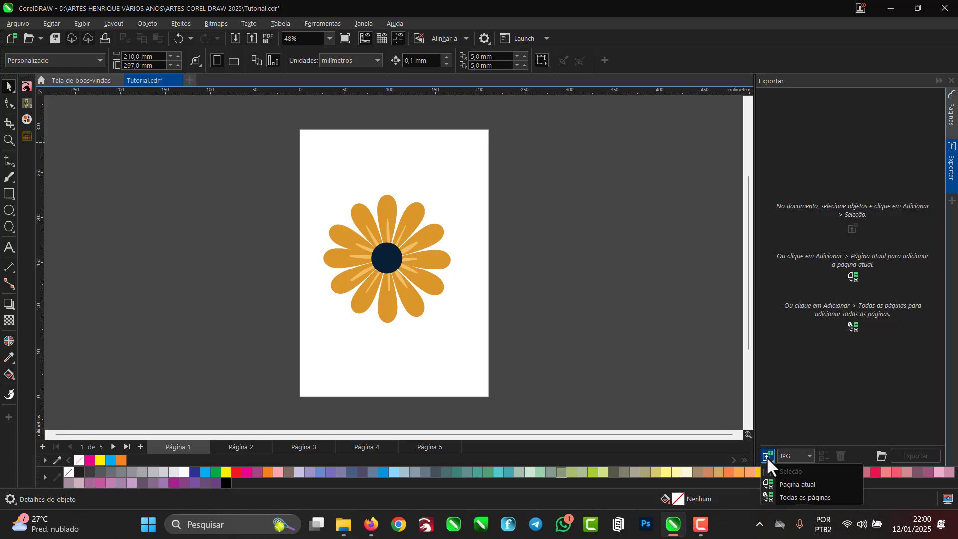
pyautogui.click(791, 496)
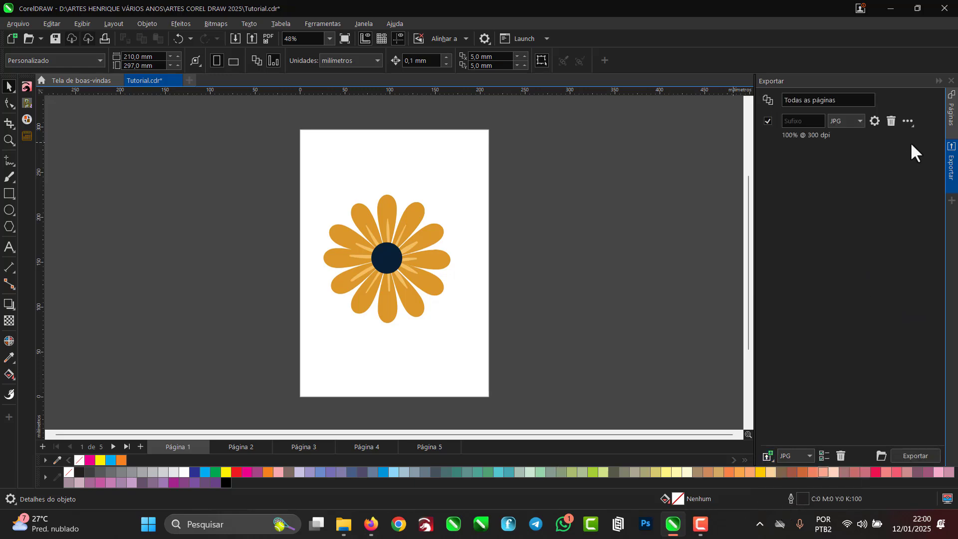
pyautogui.click(905, 121)
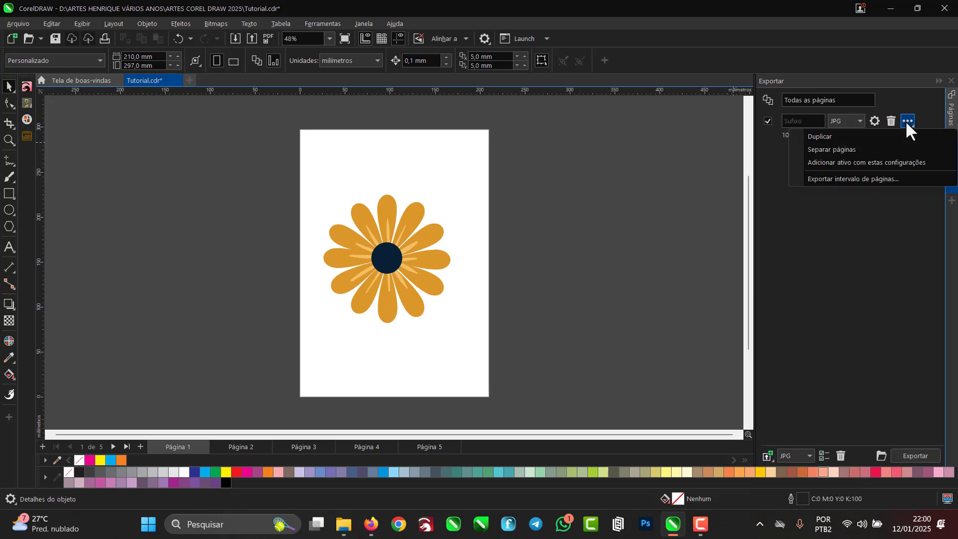
pyautogui.click(833, 150)
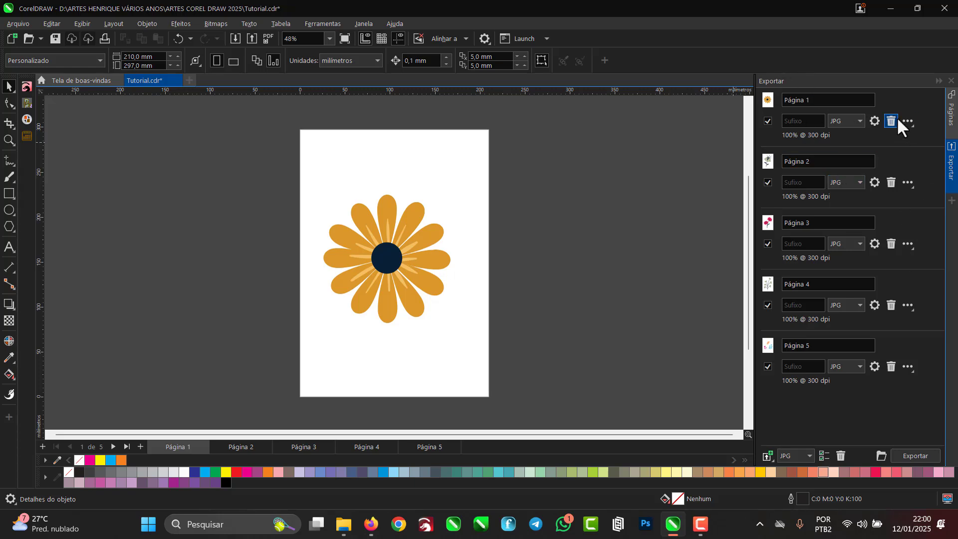
pyautogui.click(841, 455)
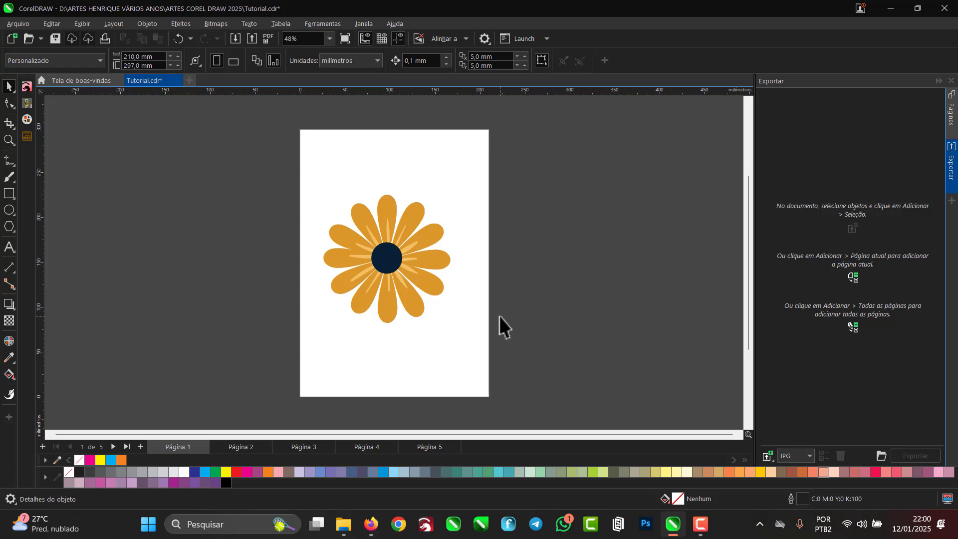
# Step: Select the orange, pink and blue plant drawings on Página 5 and add them to the export list as a selection
pyautogui.click(432, 447)
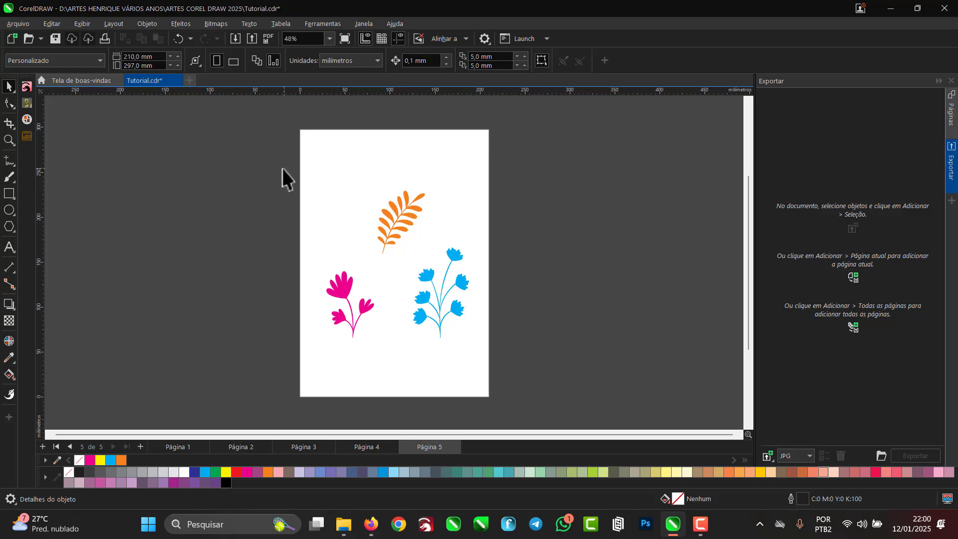
pyautogui.moveTo(265, 133); pyautogui.dragTo(544, 369)
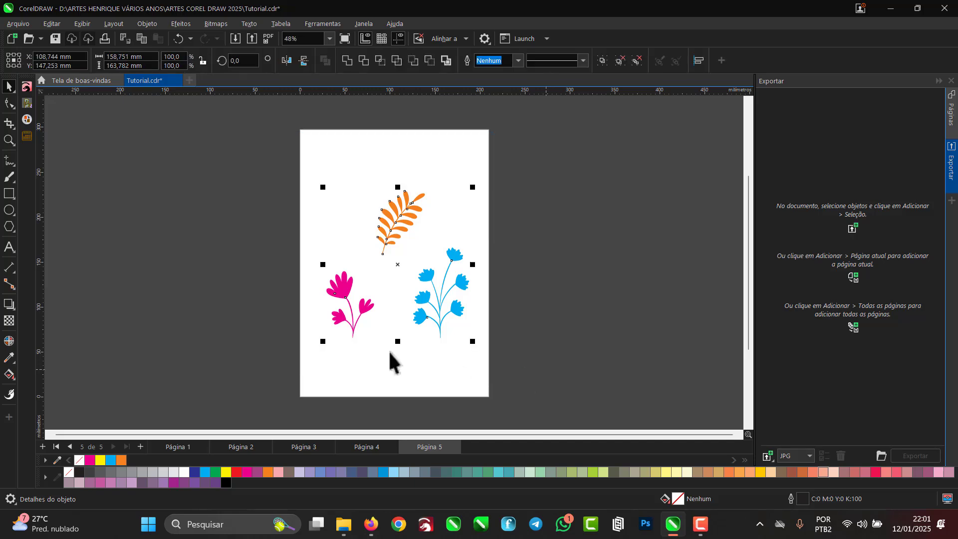
pyautogui.click(853, 229)
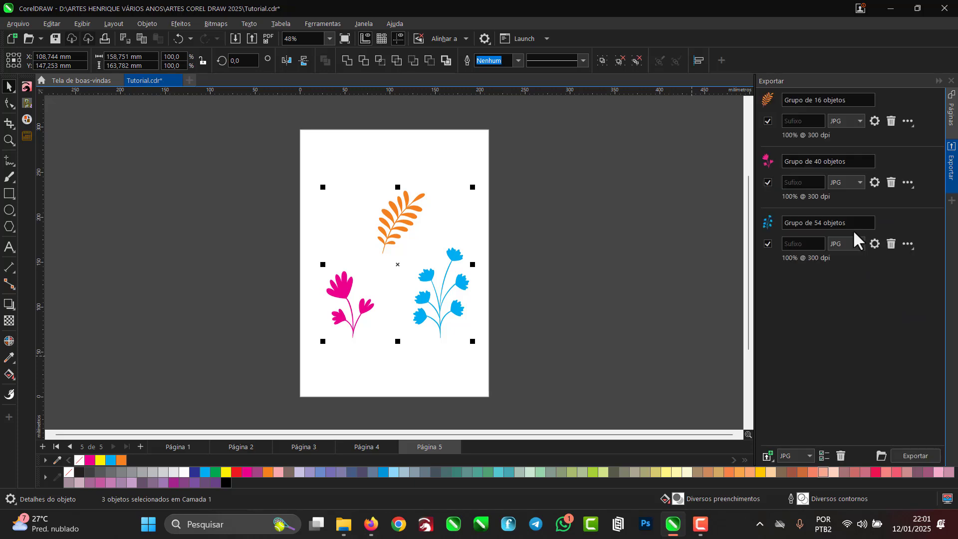
# Step: Export the three plant entries as JPG files and open the Teste folder in Área de Trabalho in File Explorer
pyautogui.click(914, 456)
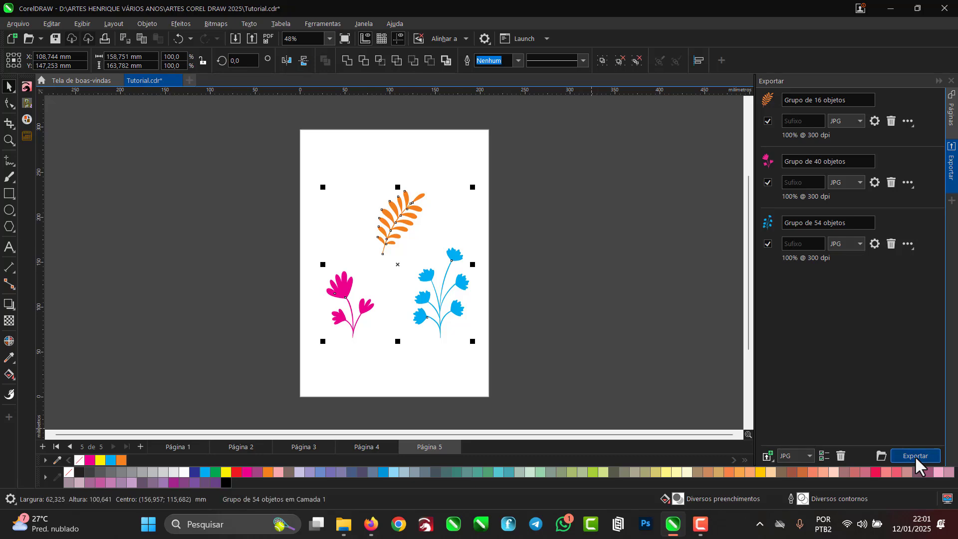
pyautogui.click(344, 527)
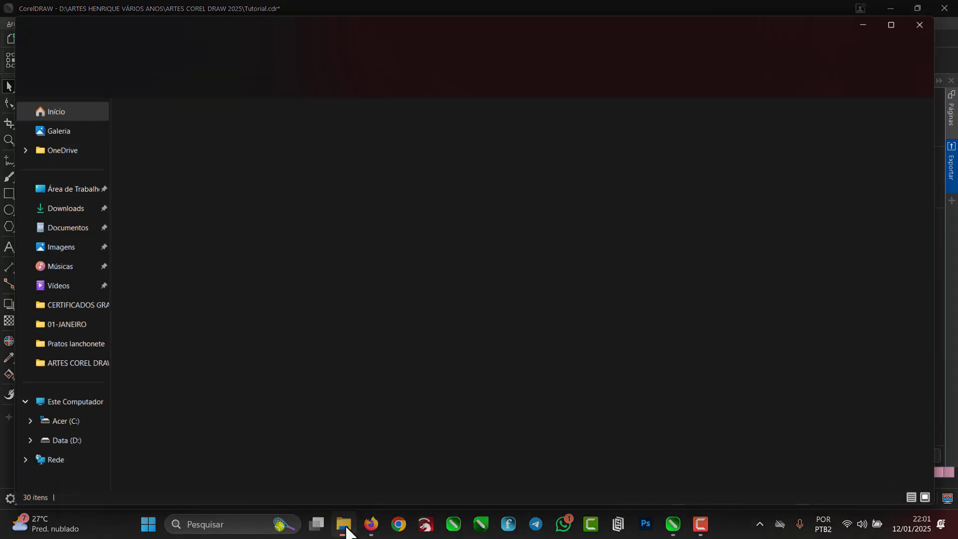
pyautogui.click(69, 179)
pyautogui.doubleClick(344, 123)
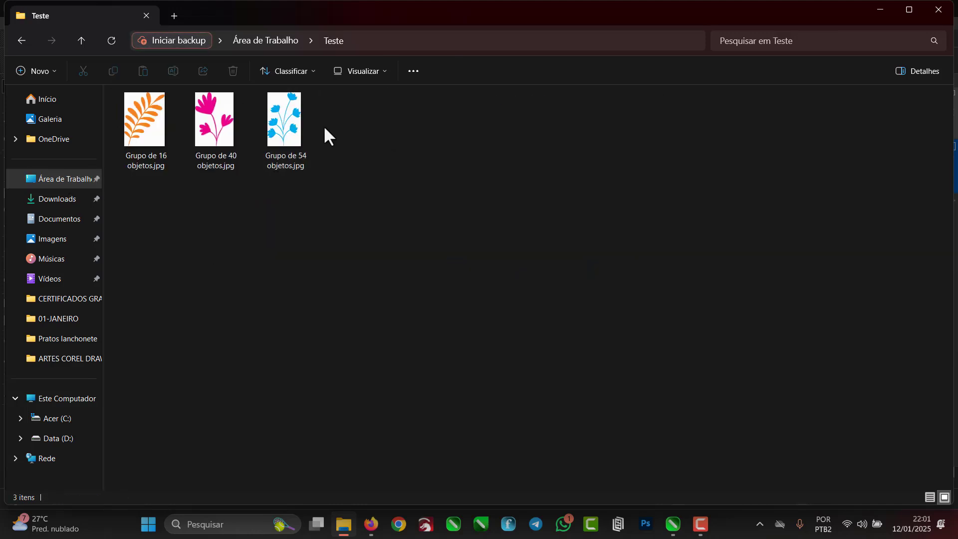
# Step: Delete the three exported plant images from the Teste folder and return to CorelDRAW
pyautogui.moveTo(323, 125); pyautogui.dragTo(161, 126)
pyautogui.click(233, 71)
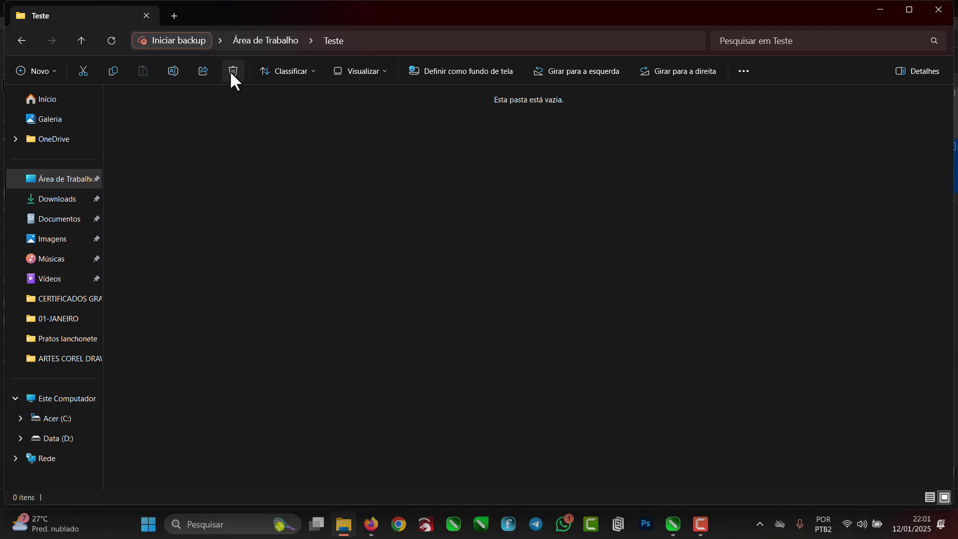
pyautogui.click(879, 7)
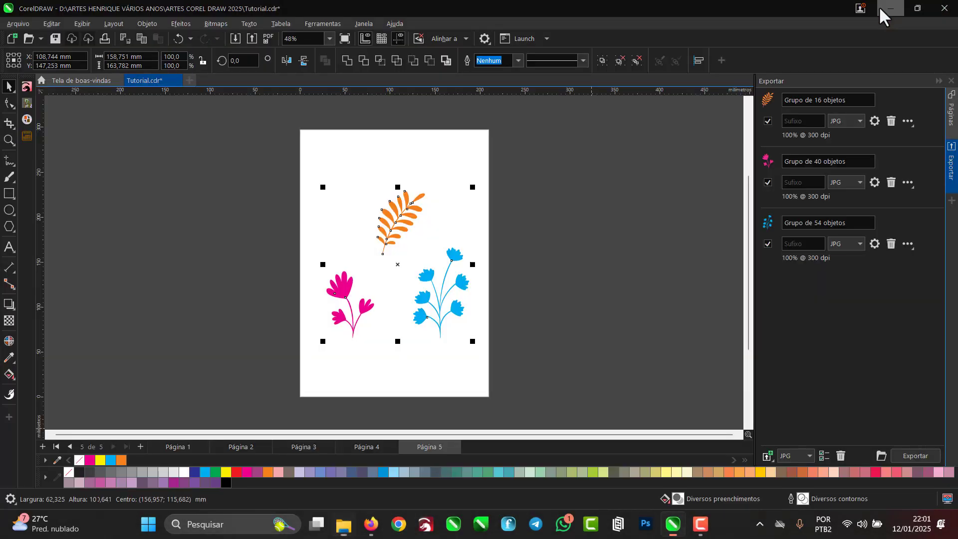
# Step: Group the orange, pink and blue plant drawings on Página 5 into one object
pyautogui.click(266, 196)
pyautogui.moveTo(250, 161); pyautogui.dragTo(585, 363)
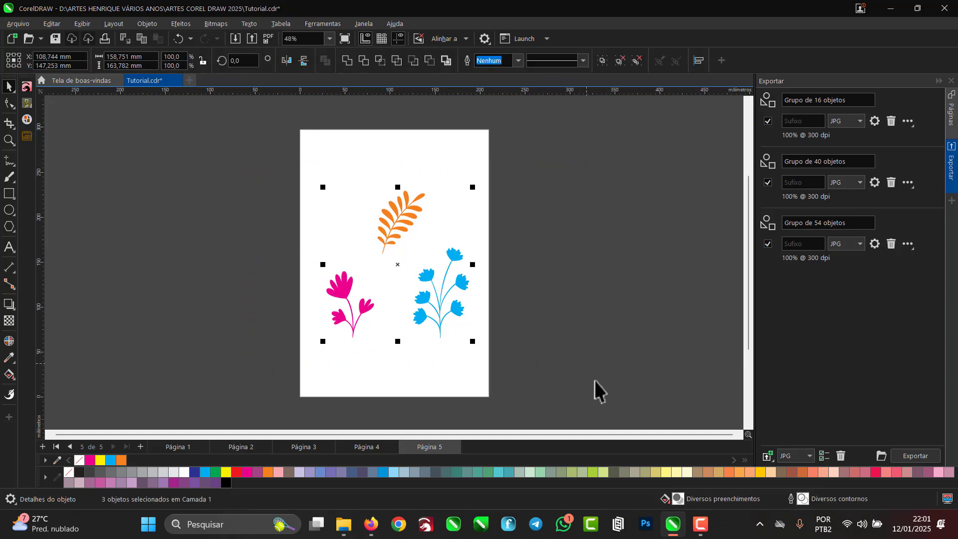
pyautogui.hotkey('ctrl', 'g')
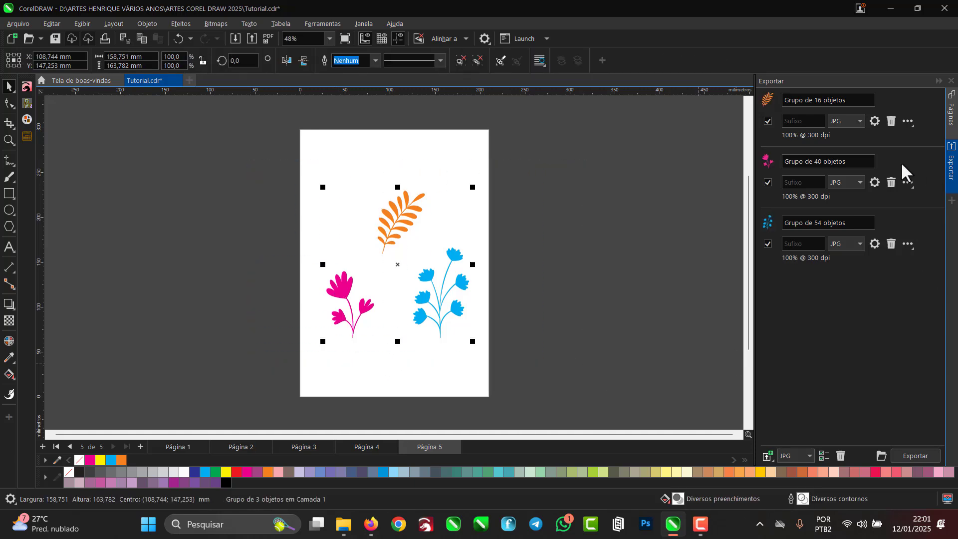
# Step: Remove the three separate plant entries from the export list
pyautogui.click(891, 122)
pyautogui.click(891, 123)
pyautogui.click(891, 123)
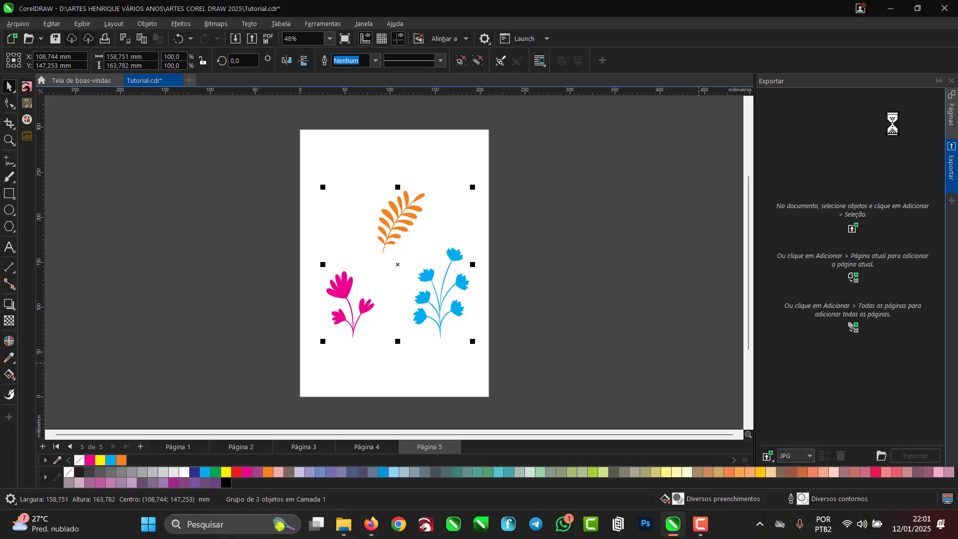
# Step: Select the group of three plants and add it to the export list as a selection
pyautogui.click(553, 307)
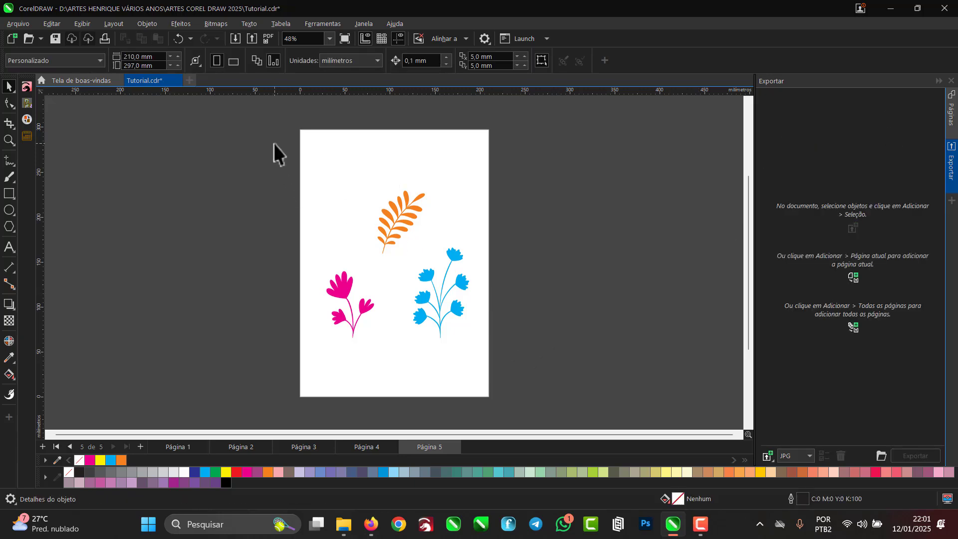
pyautogui.moveTo(287, 194); pyautogui.dragTo(288, 195)
pyautogui.click(399, 221)
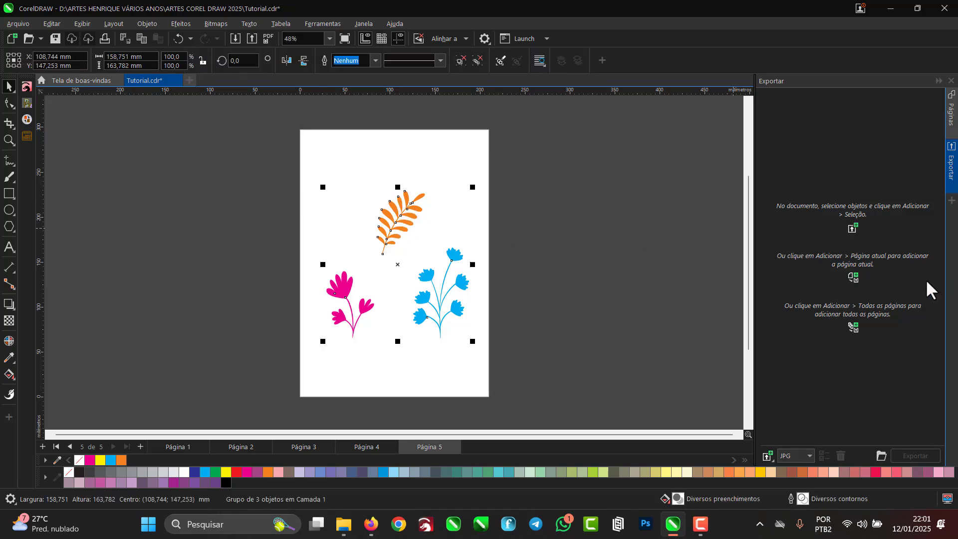
pyautogui.click(853, 228)
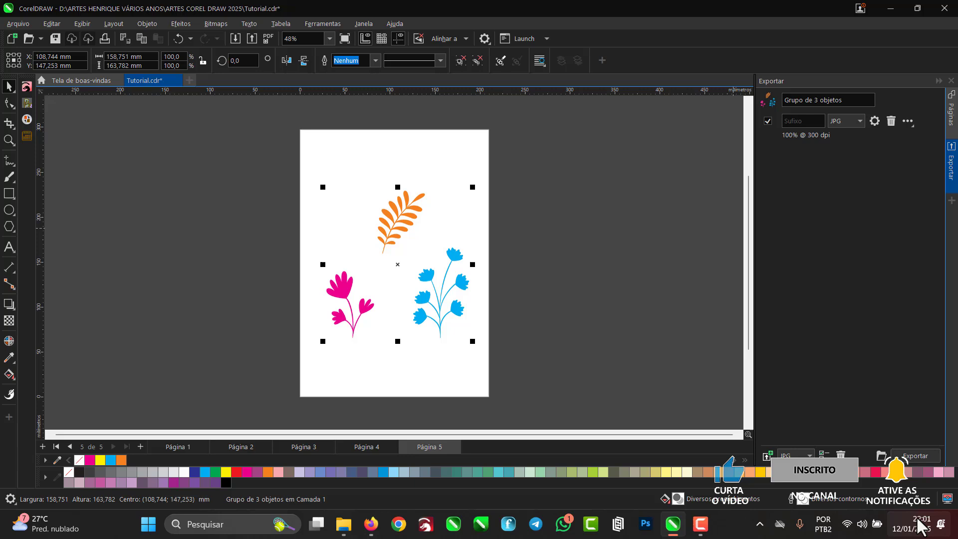
# Step: Export the plant group as a JPG and check the resulting file in the Teste folder in File Explorer
pyautogui.click(917, 455)
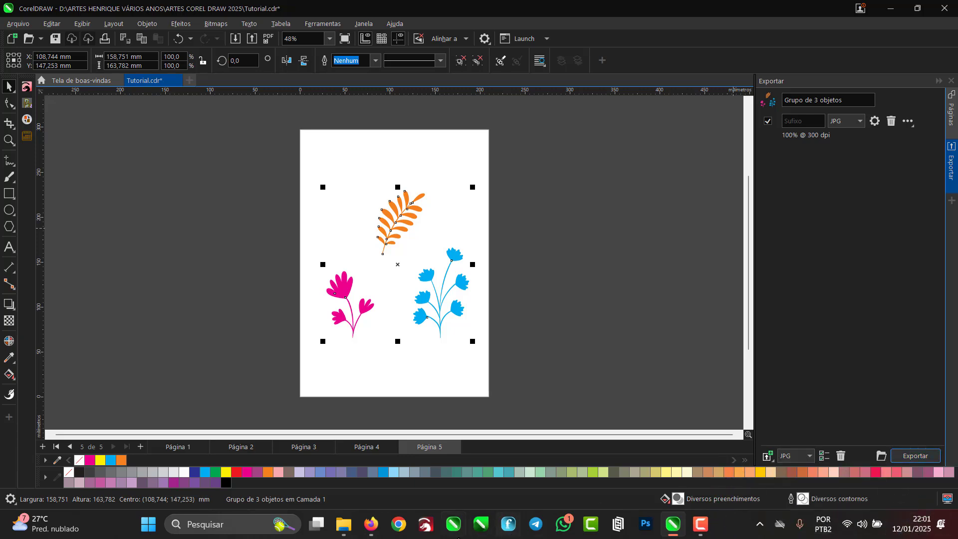
pyautogui.click(347, 528)
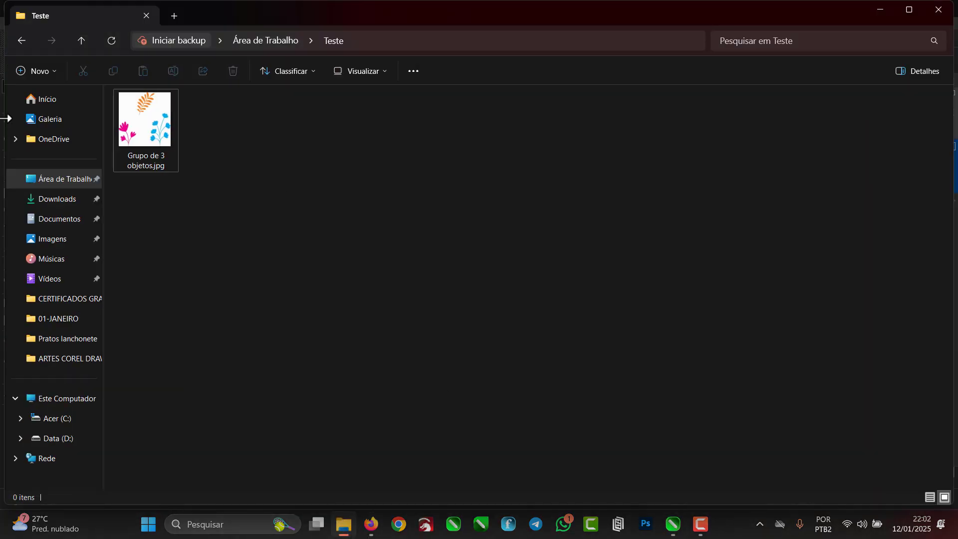
pyautogui.click(124, 130)
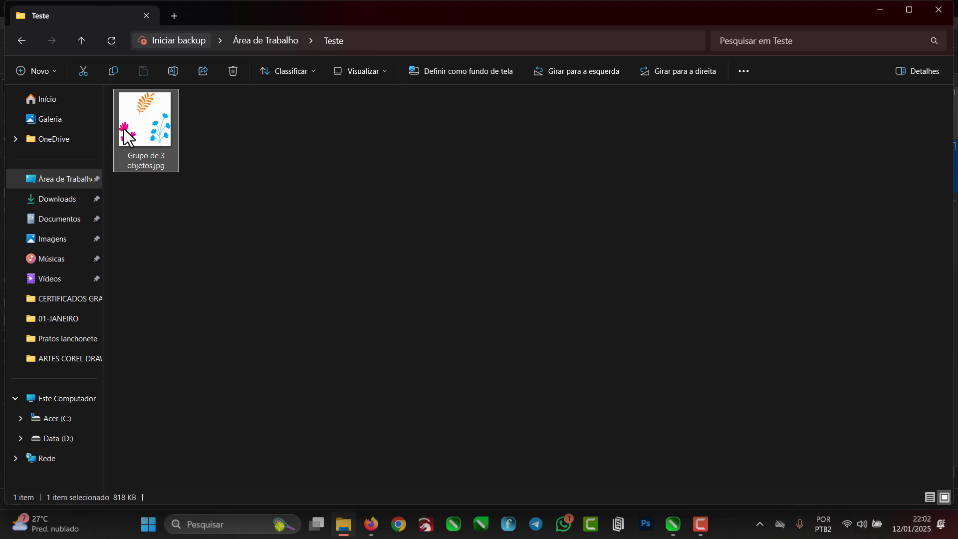
pyautogui.press('BackSpace')
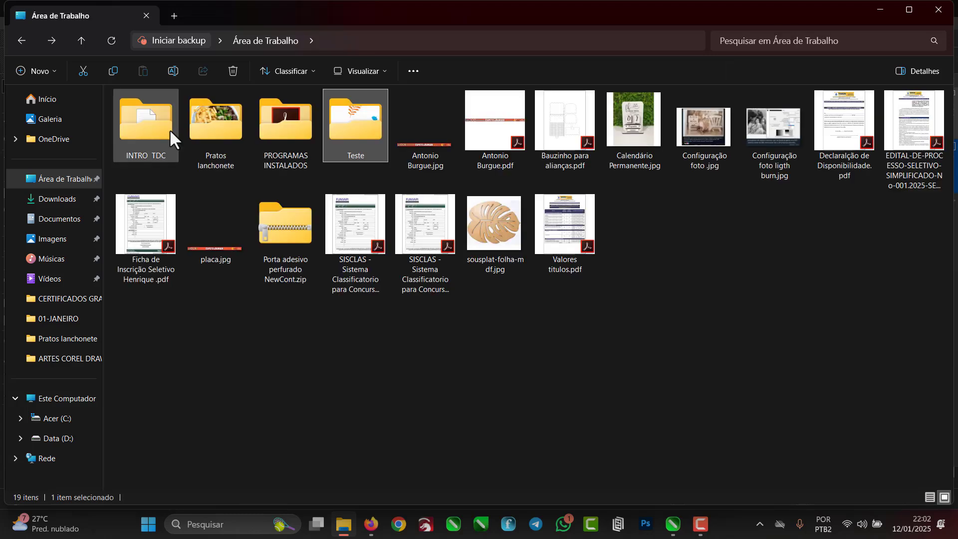
pyautogui.doubleClick(342, 131)
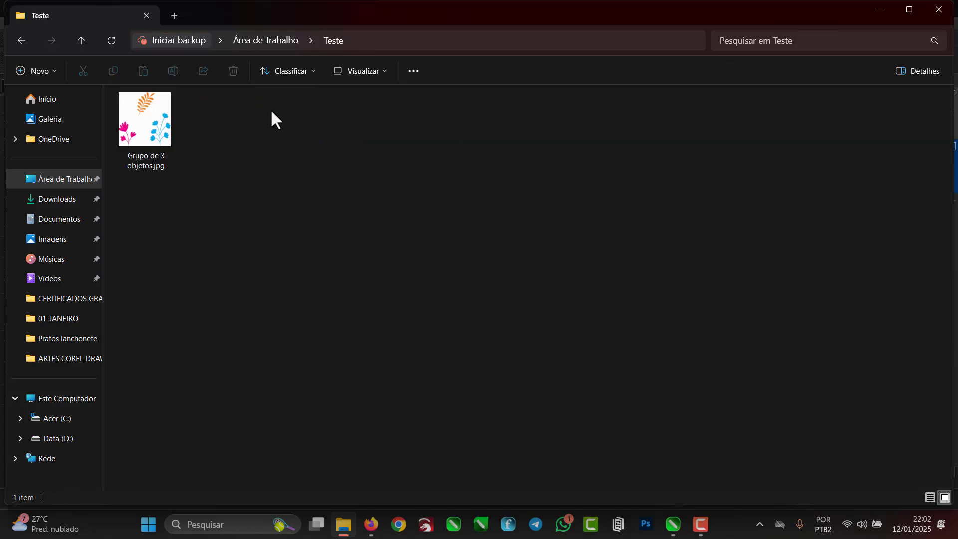
# Step: Delete Grupo de 3 objetos.jpg from the Teste folder and return to CorelDRAW
pyautogui.click(159, 126)
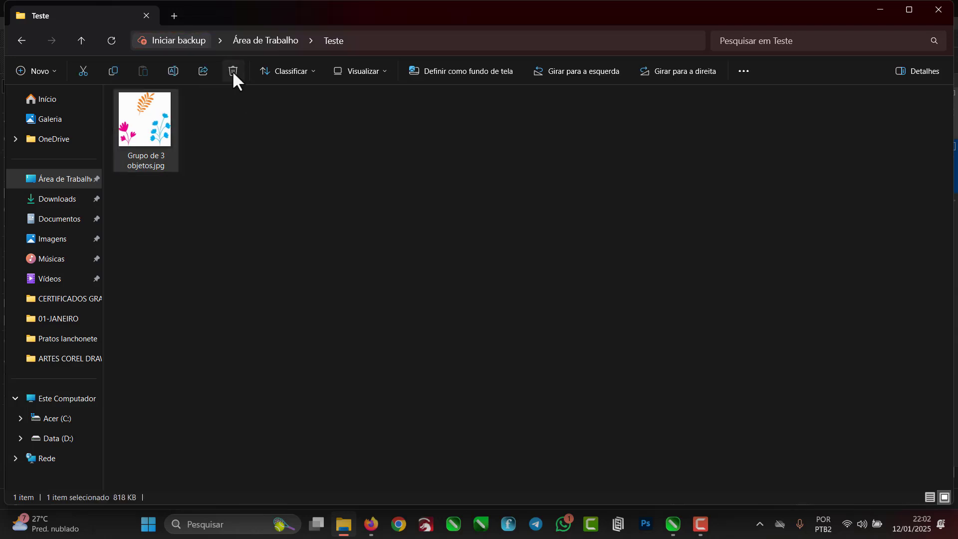
pyautogui.click(232, 71)
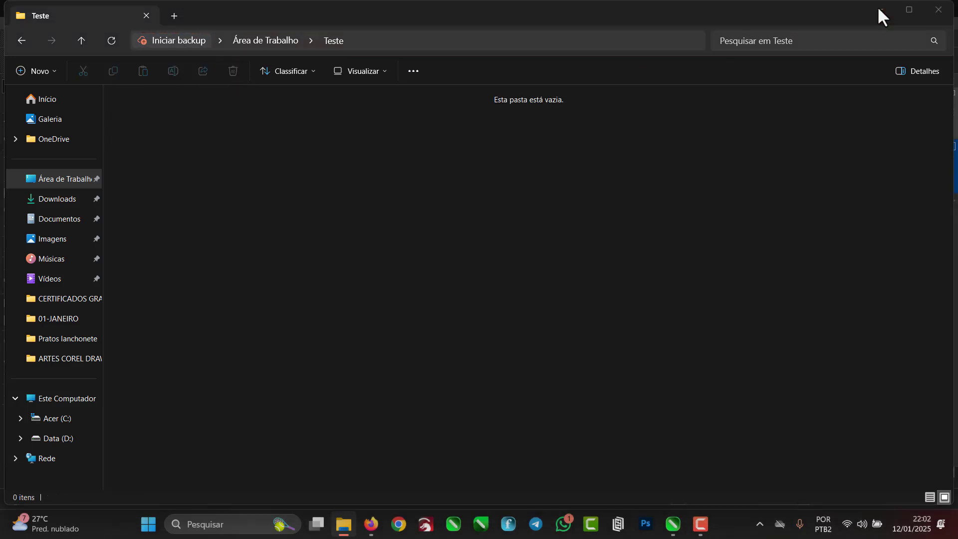
pyautogui.click(879, 8)
# Step: Remove the group entry from the export list and ungroup the three plants on Página 5
pyautogui.click(890, 121)
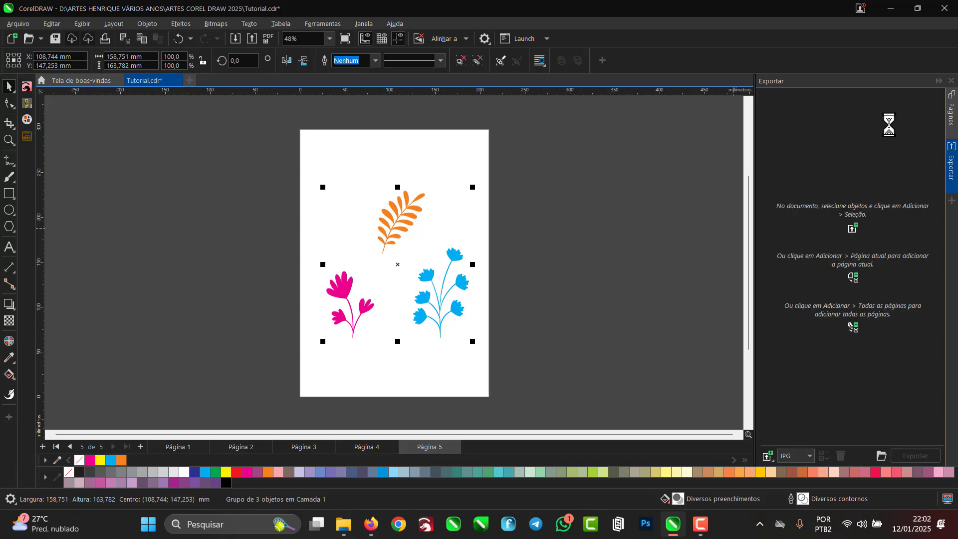
pyautogui.click(594, 252)
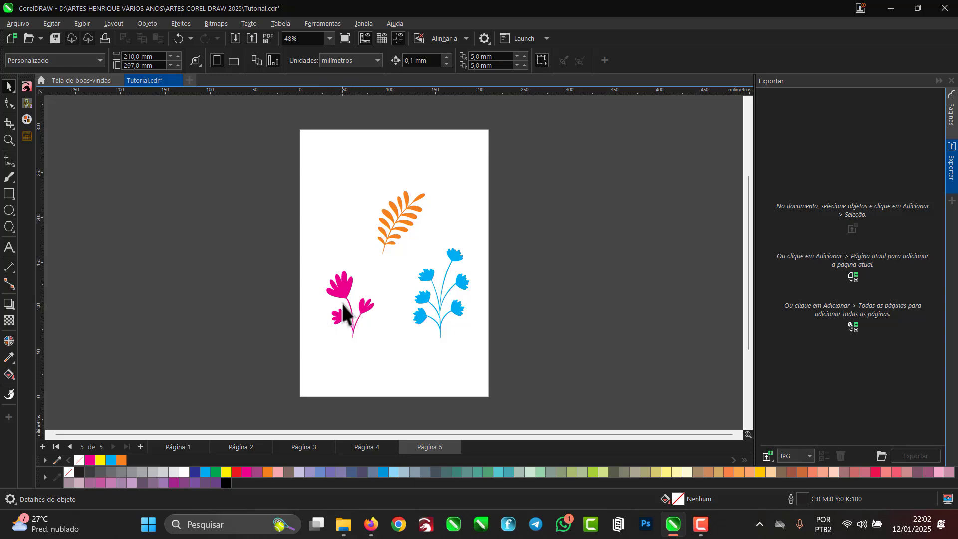
pyautogui.click(349, 290)
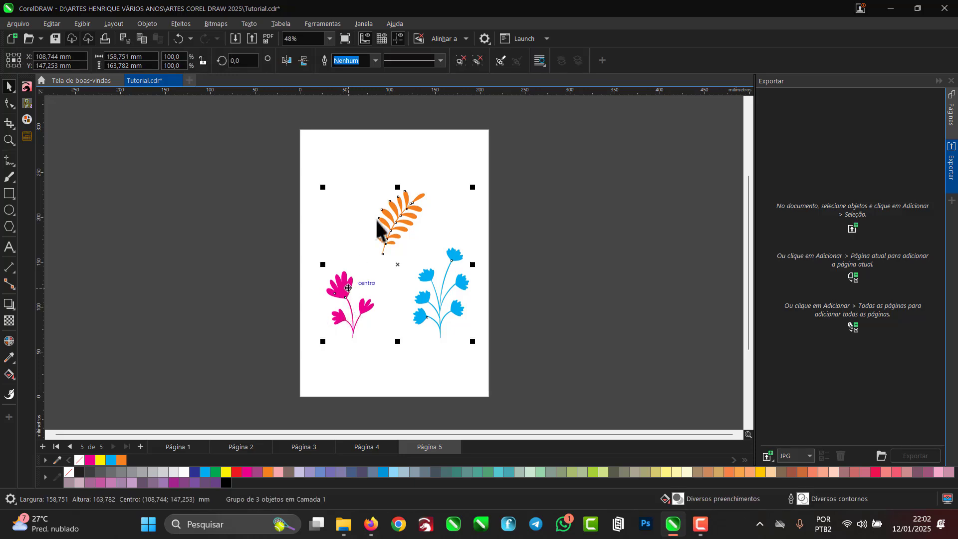
pyautogui.click(461, 61)
pyautogui.click(583, 200)
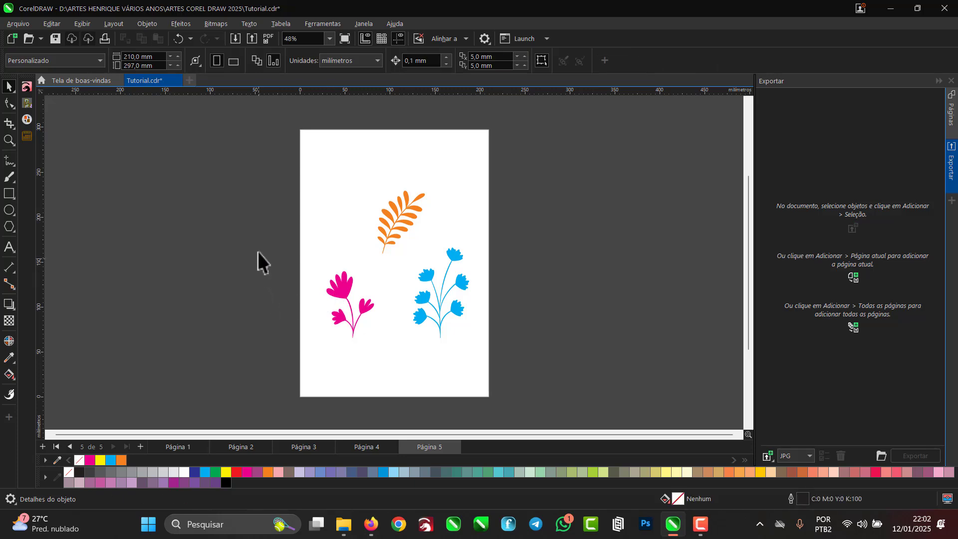
# Step: Select all three ungrouped plants and add them to the export list as separate entries
pyautogui.moveTo(261, 243); pyautogui.dragTo(383, 356)
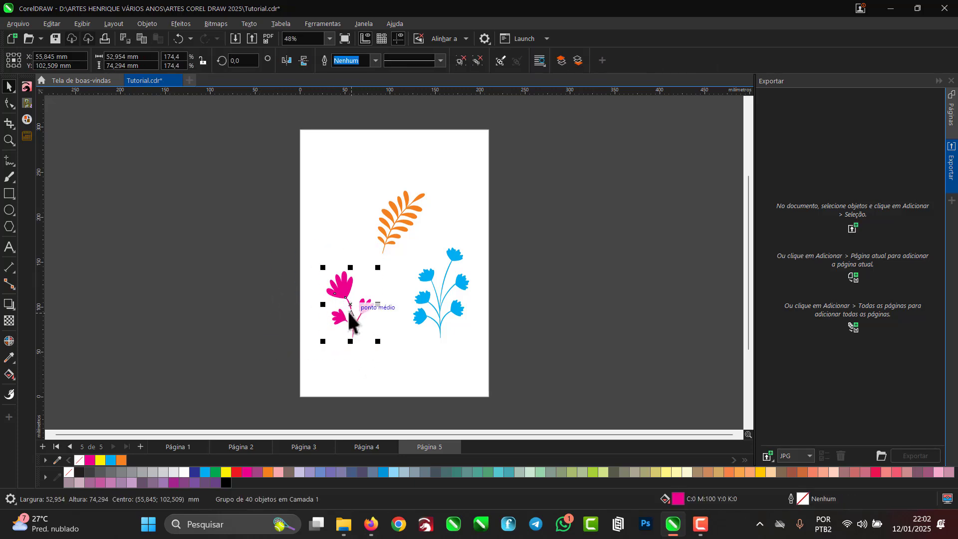
pyautogui.click(594, 280)
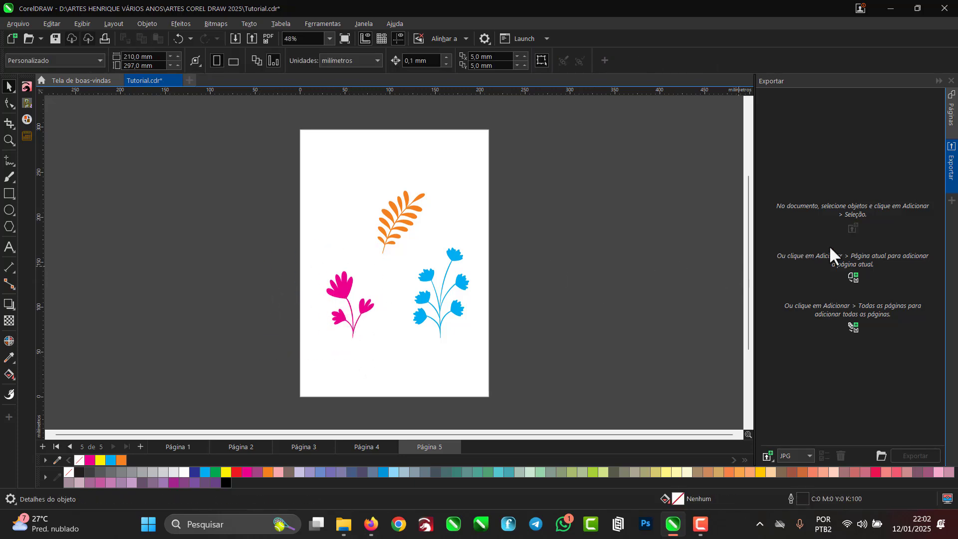
pyautogui.moveTo(232, 151); pyautogui.dragTo(518, 355)
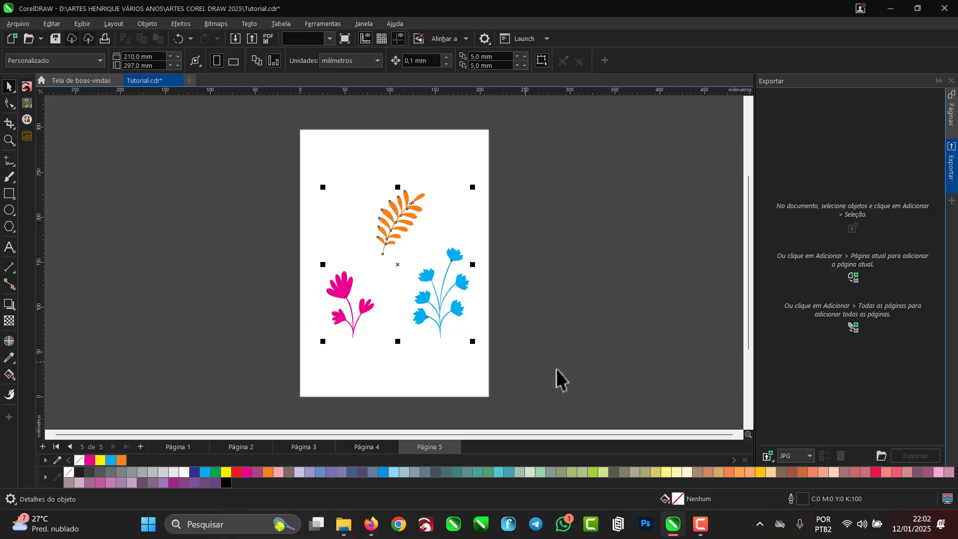
pyautogui.click(852, 229)
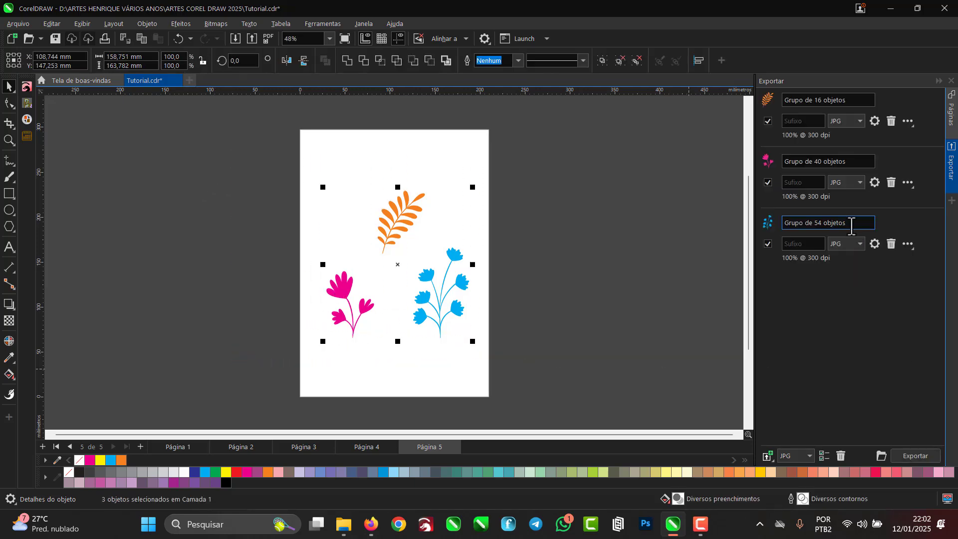
# Step: Place one copy of the orange plant and two copies of the pink plant in empty areas of Página 5
pyautogui.click(140, 274)
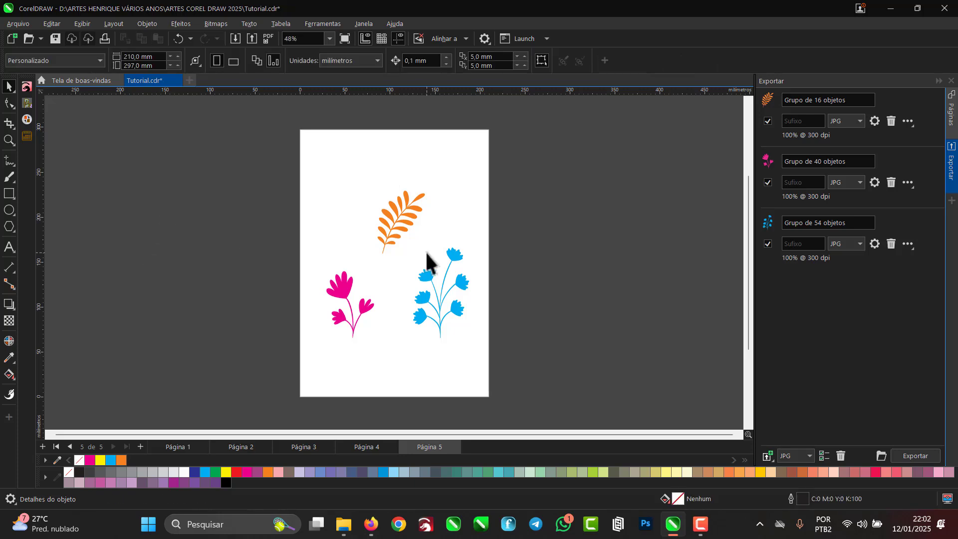
pyautogui.click(399, 218)
pyautogui.moveTo(393, 211); pyautogui.dragTo(335, 171)
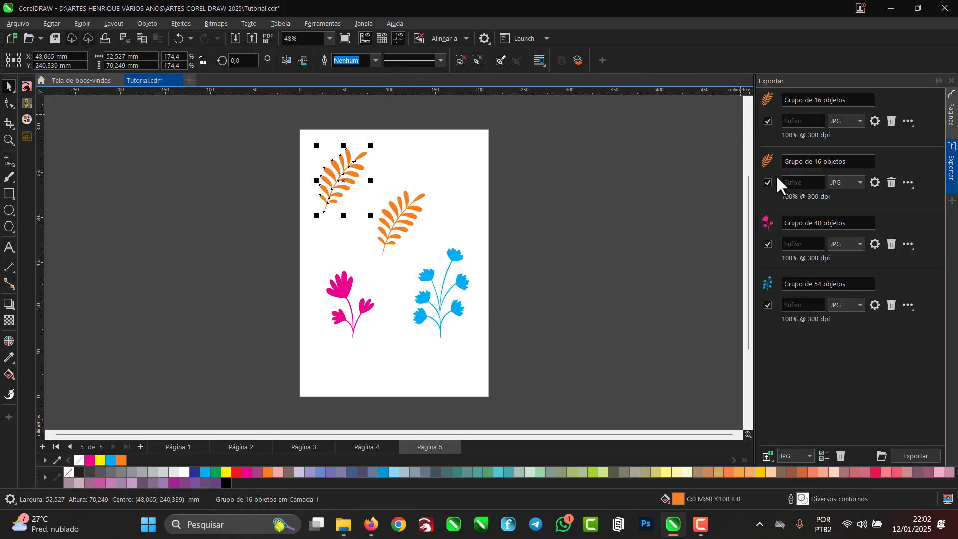
pyautogui.click(346, 298)
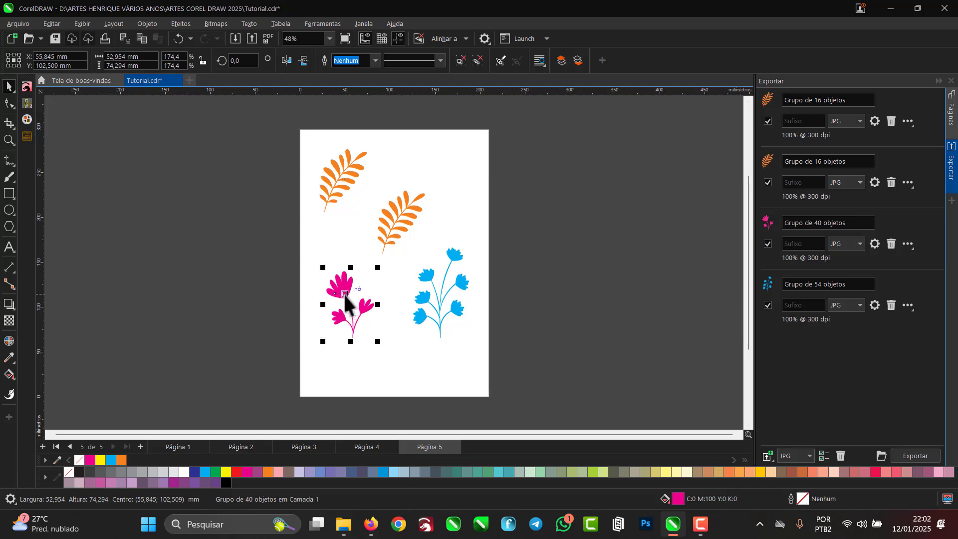
pyautogui.moveTo(345, 298); pyautogui.dragTo(396, 332)
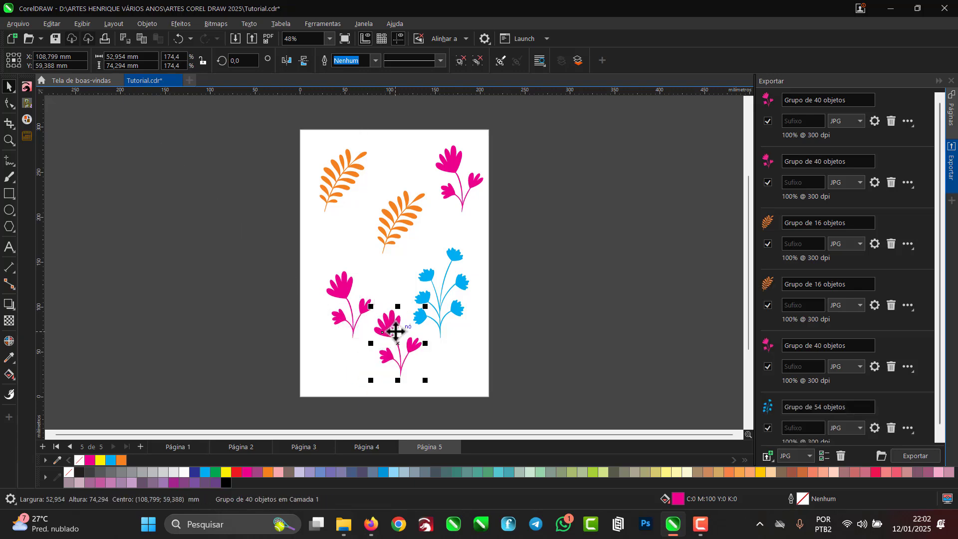
pyautogui.click(224, 261)
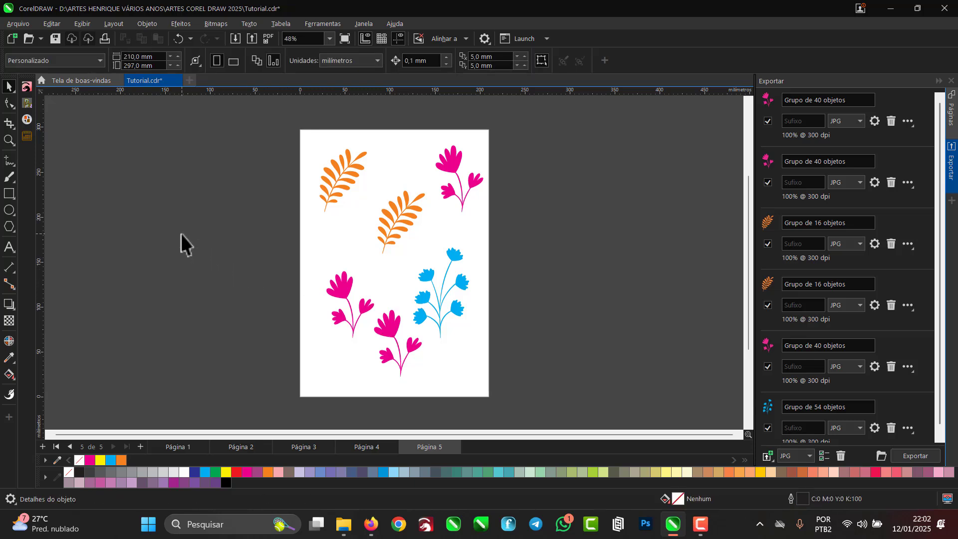
# Step: Undo the plant duplications so that only the three original drawings stay on the page
pyautogui.hotkey('ctrl', 'z')
pyautogui.hotkey('ctrl', 'z')
pyautogui.hotkey('ctrl', 'z')
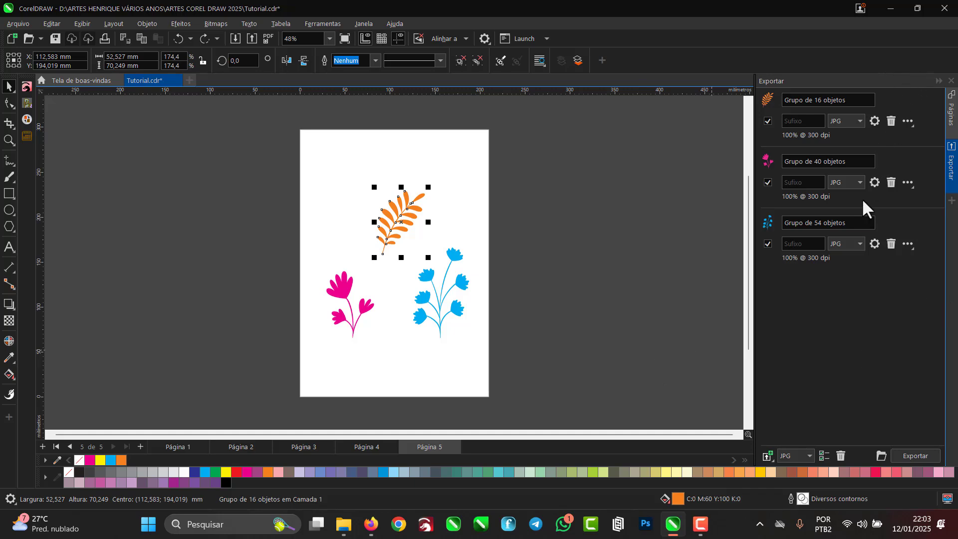
pyautogui.click(247, 204)
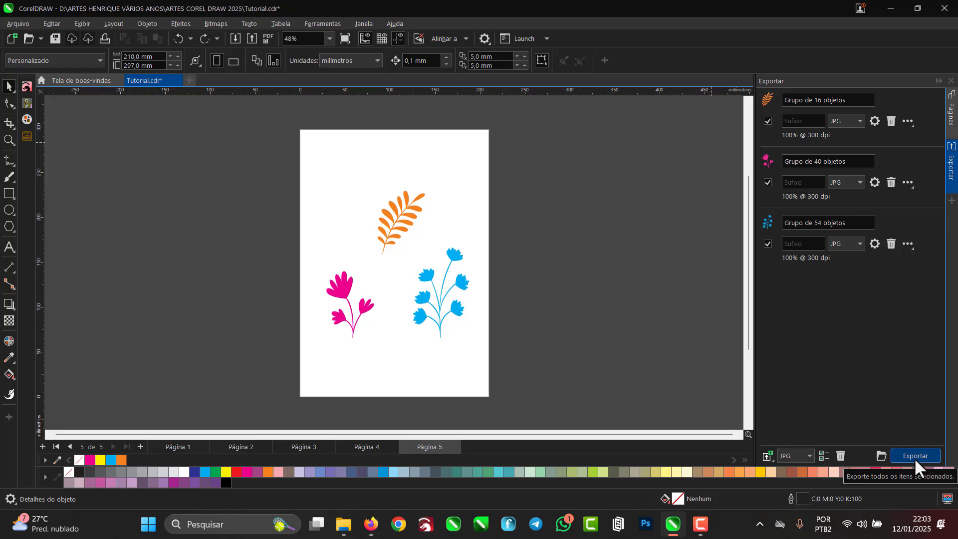
# Step: Keep JPG as the format, export the three listed plants, and check the files in the Teste folder before closing its window
pyautogui.click(809, 455)
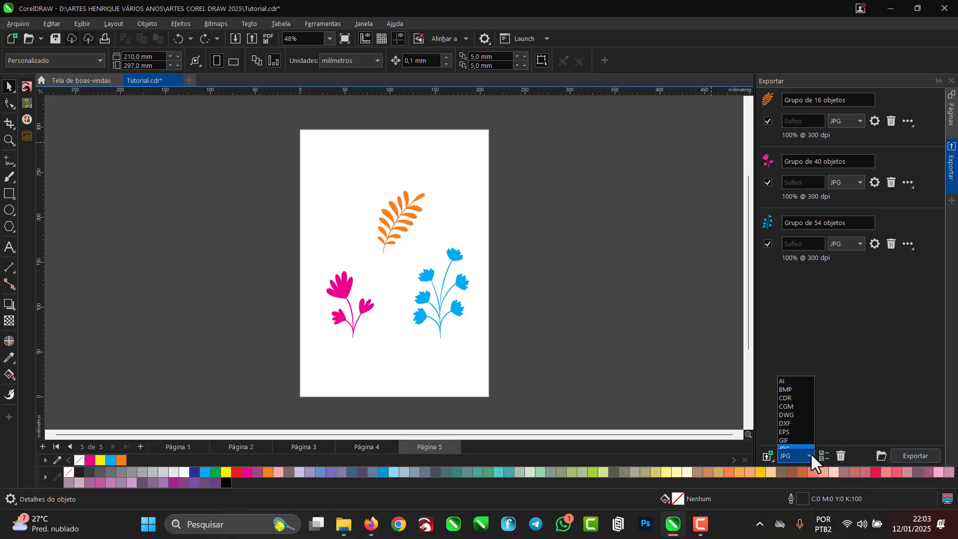
pyautogui.click(870, 342)
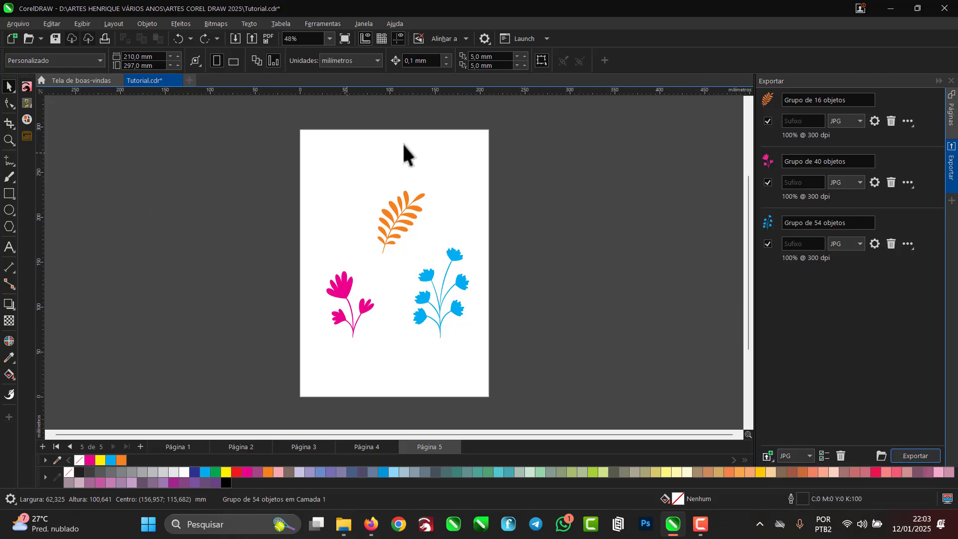
pyautogui.click(346, 534)
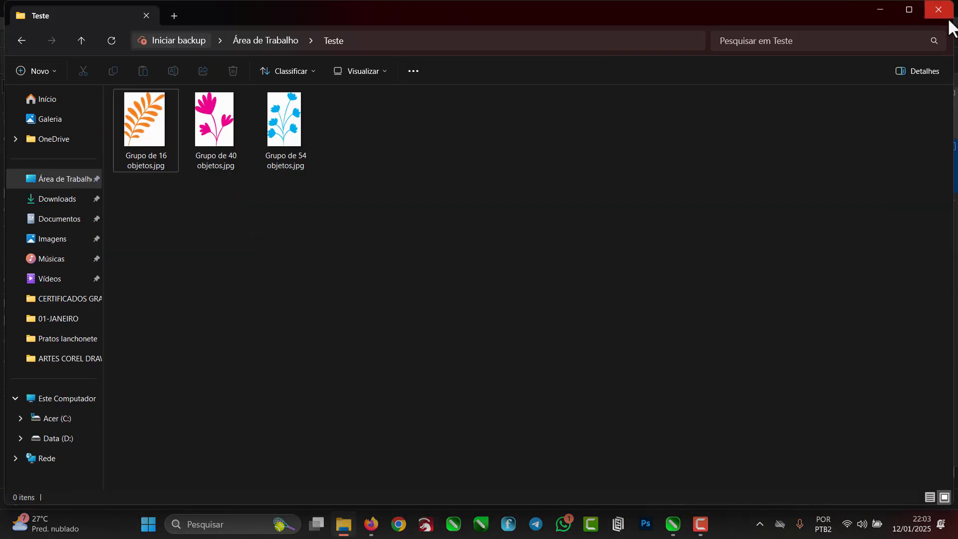
pyautogui.click(939, 10)
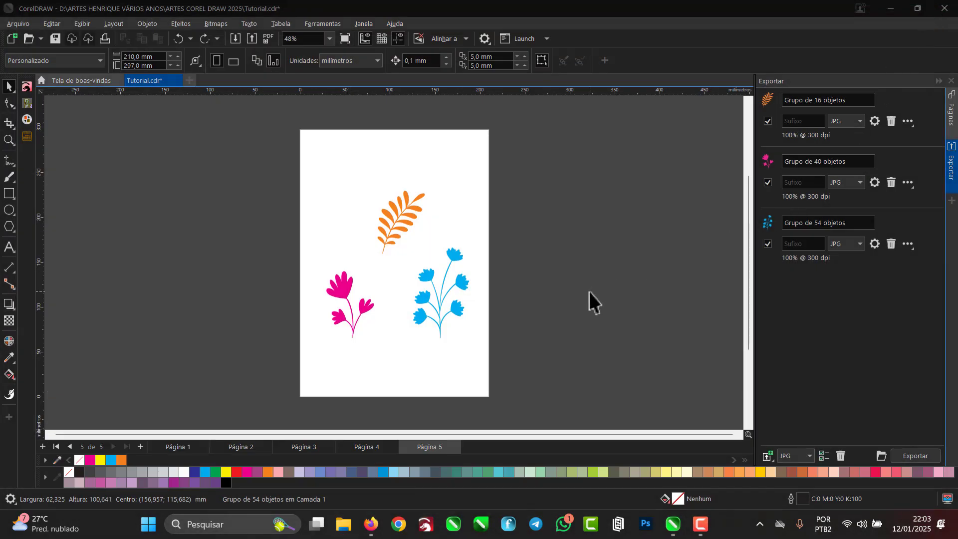